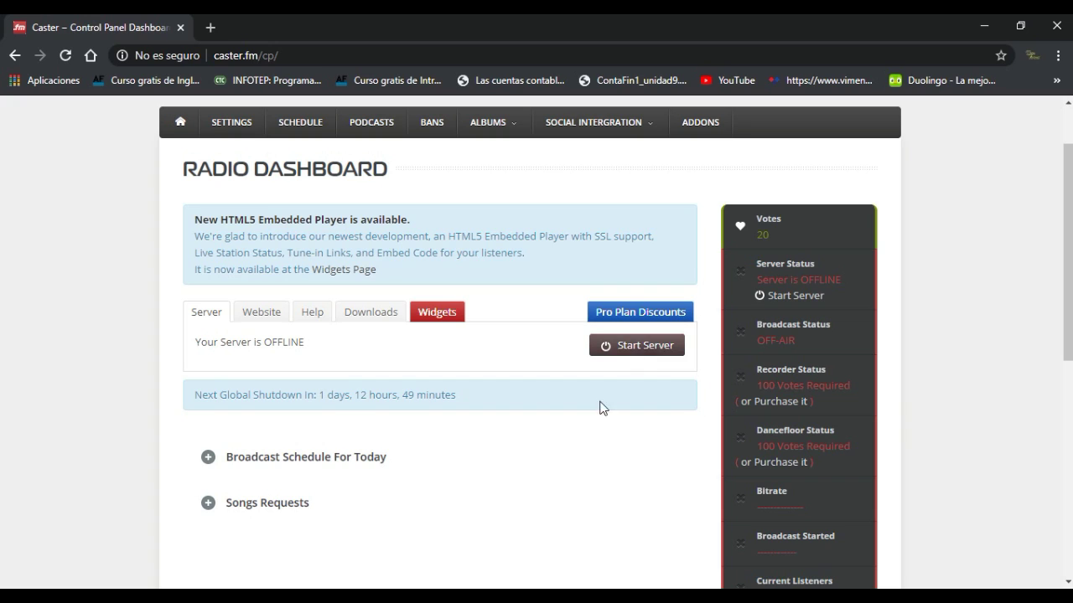
- Start the Caster.fm radio server, entering the captcha text to confirm
left_click(622, 350)
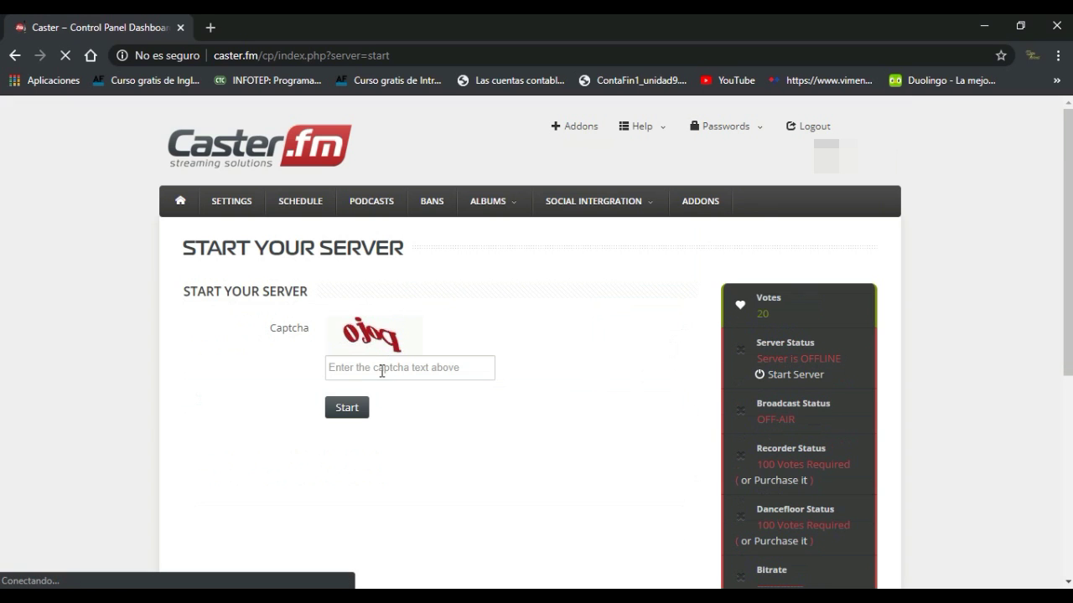
left_click(376, 367)
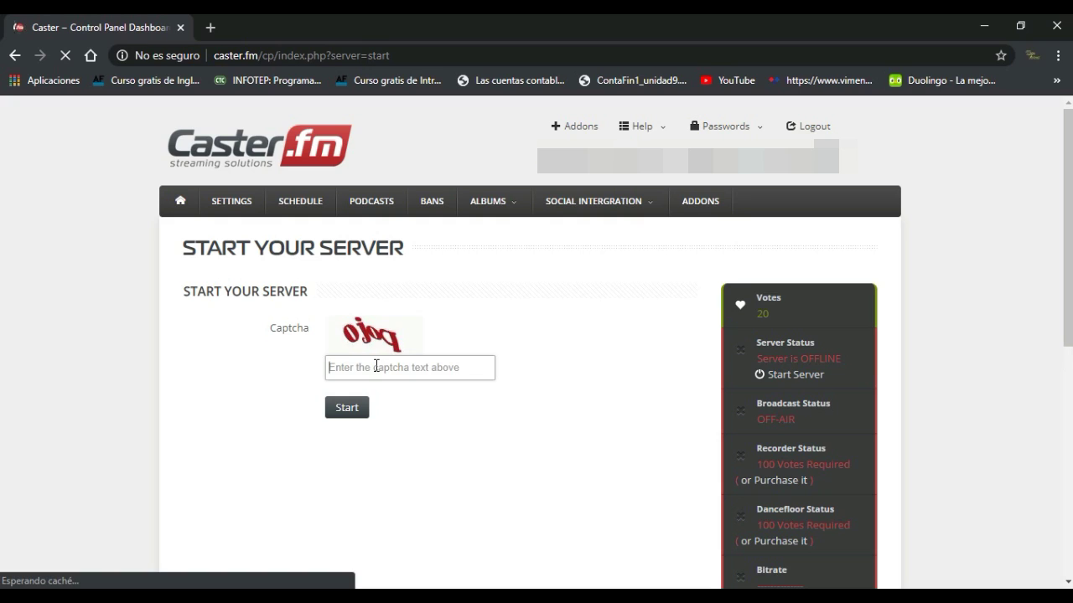
type("ojoq")
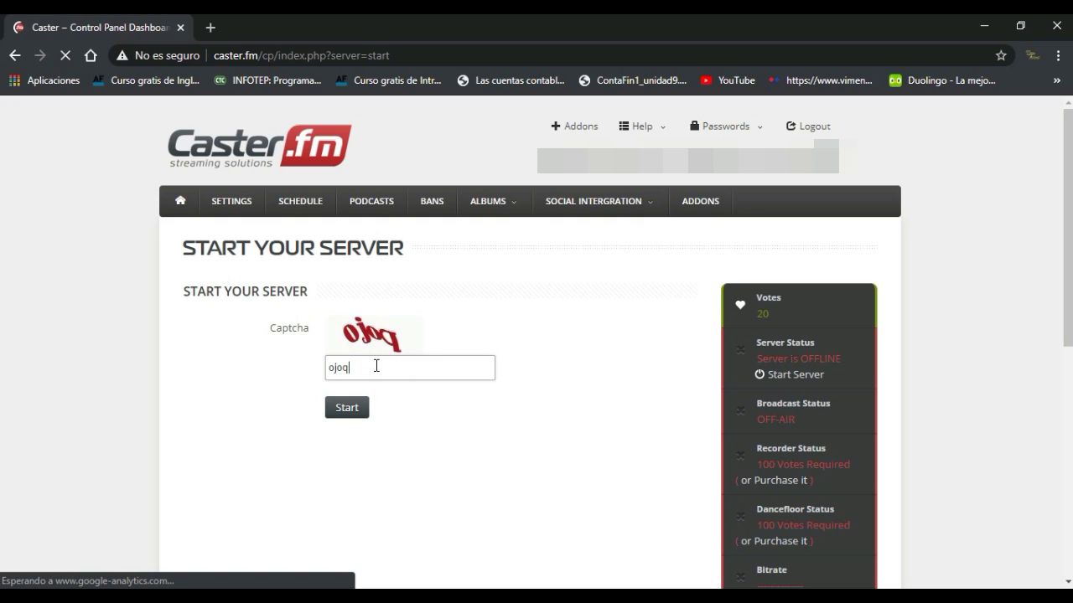
key("Tab")
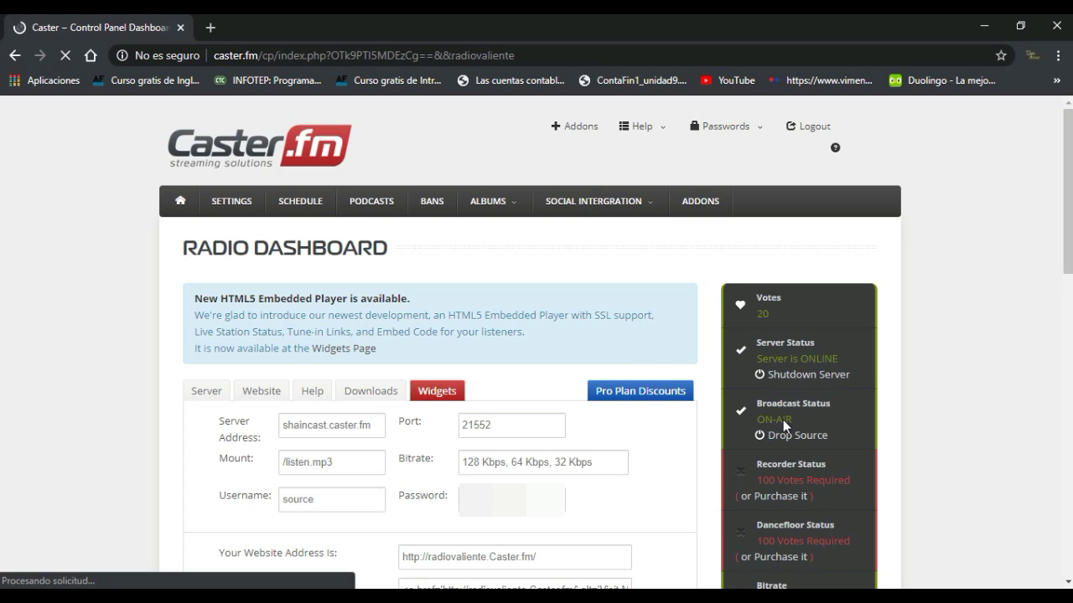
- Switch to RadioCaster, turn off the Radio valiente encoder and minimize the window
left_click(982, 26)
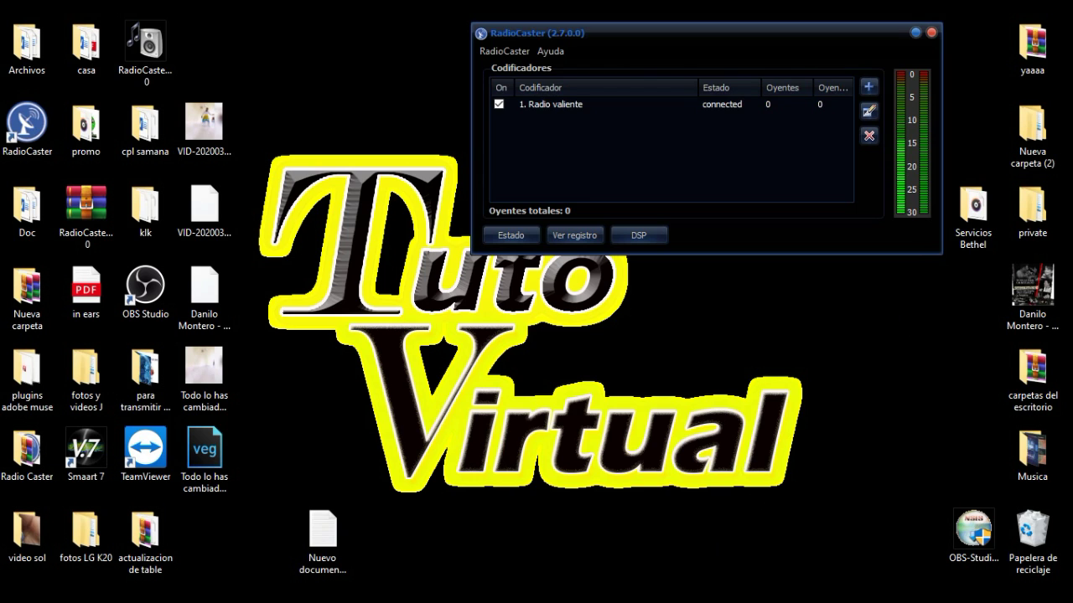
mouse_move(614, 602)
left_click(691, 602)
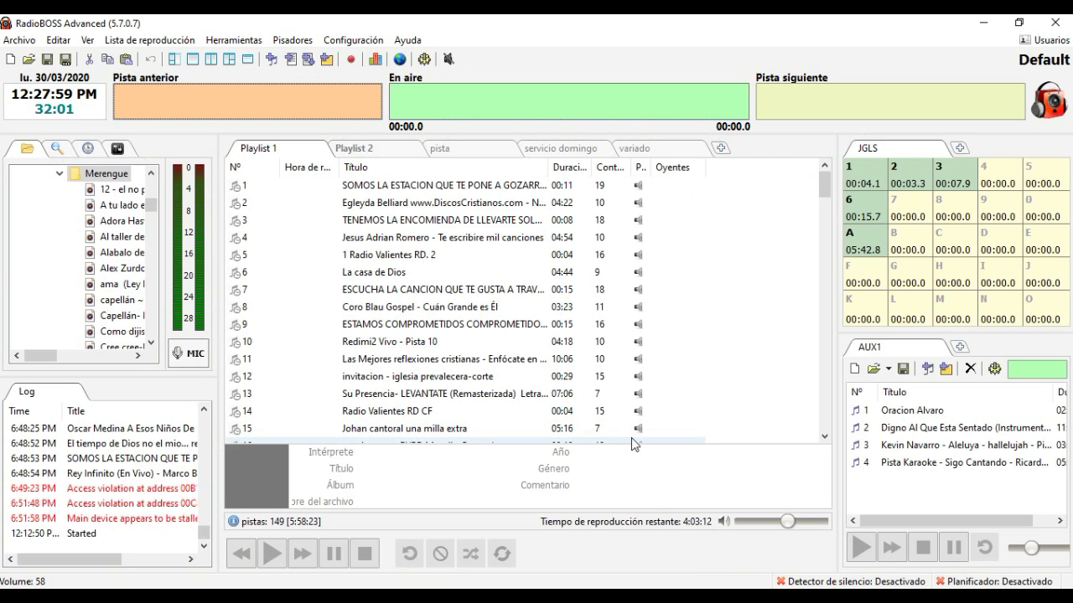
left_click(986, 22)
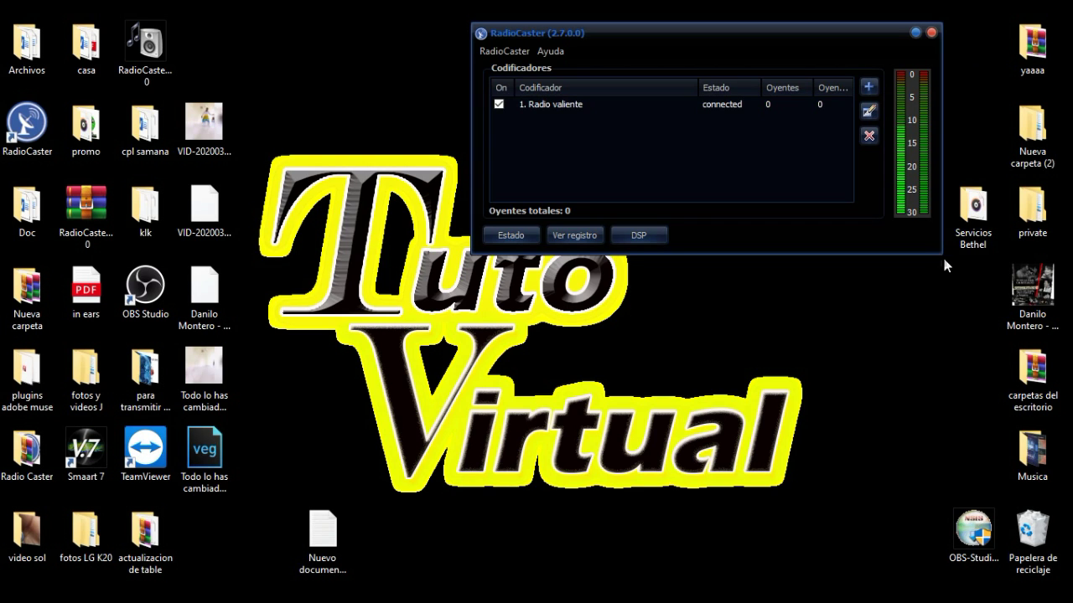
left_click(498, 104)
left_click(916, 34)
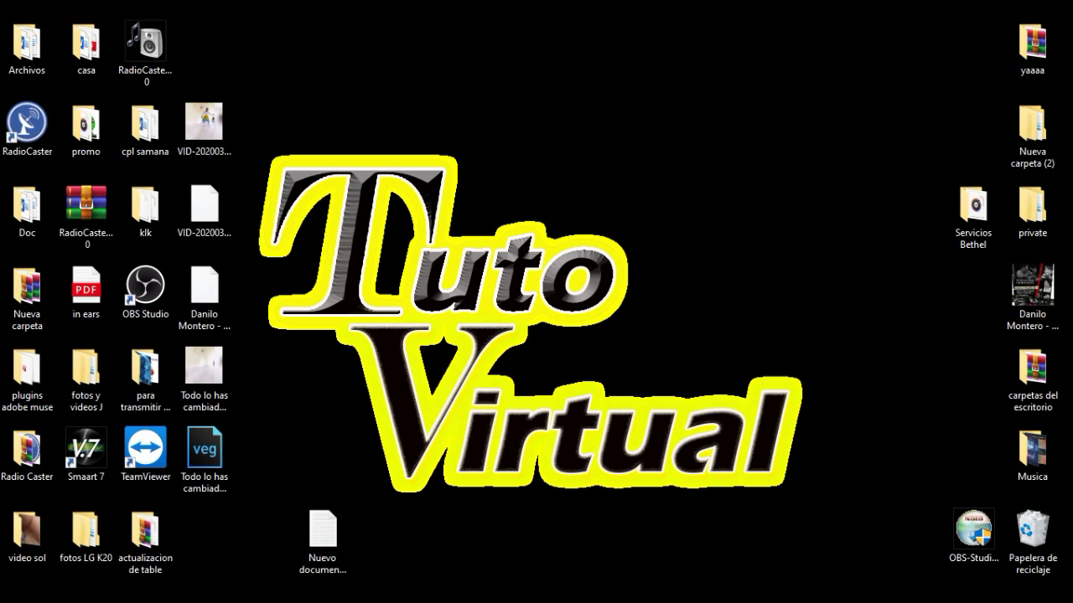
- Switch to RadioBOSS and set the main audio card in the playback preferences to the WASAPI device Line 1 (Virtual Audio Cable)
key("alt+Tab")
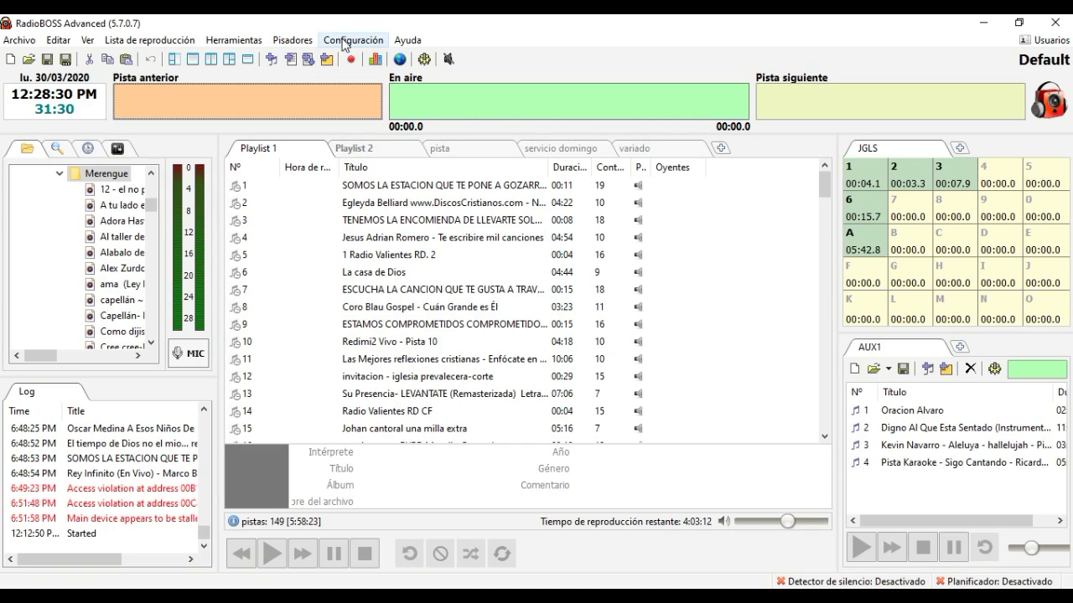
left_click(347, 42)
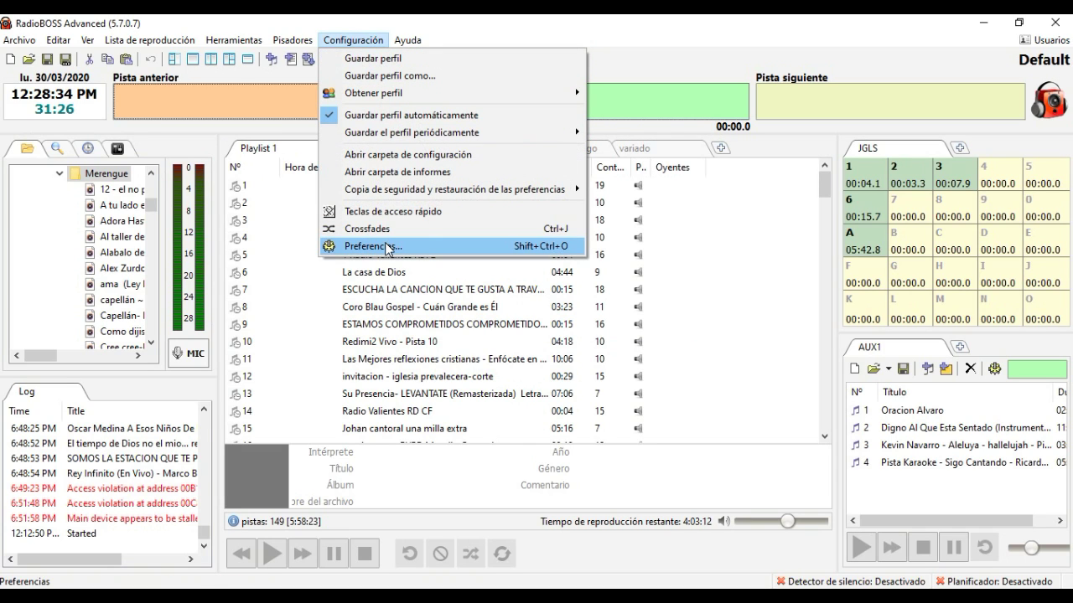
left_click(386, 246)
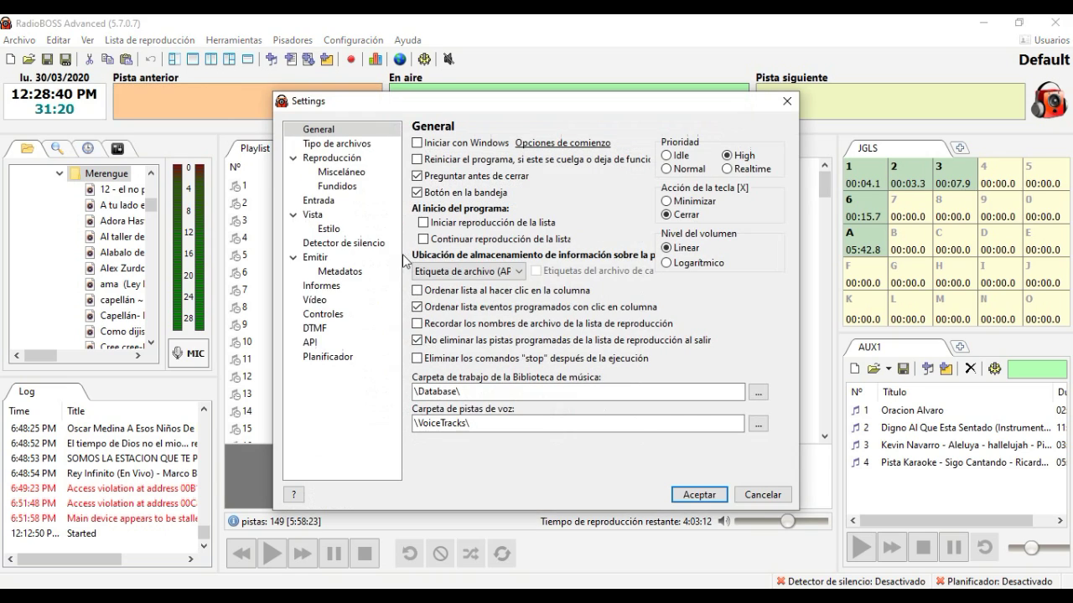
left_click(325, 160)
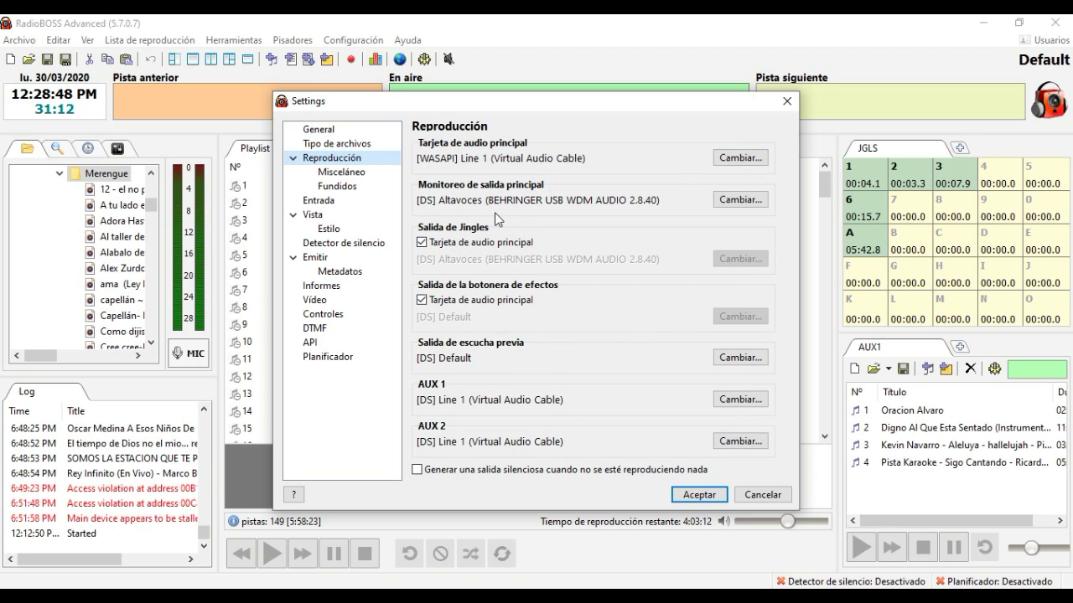
left_click(744, 161)
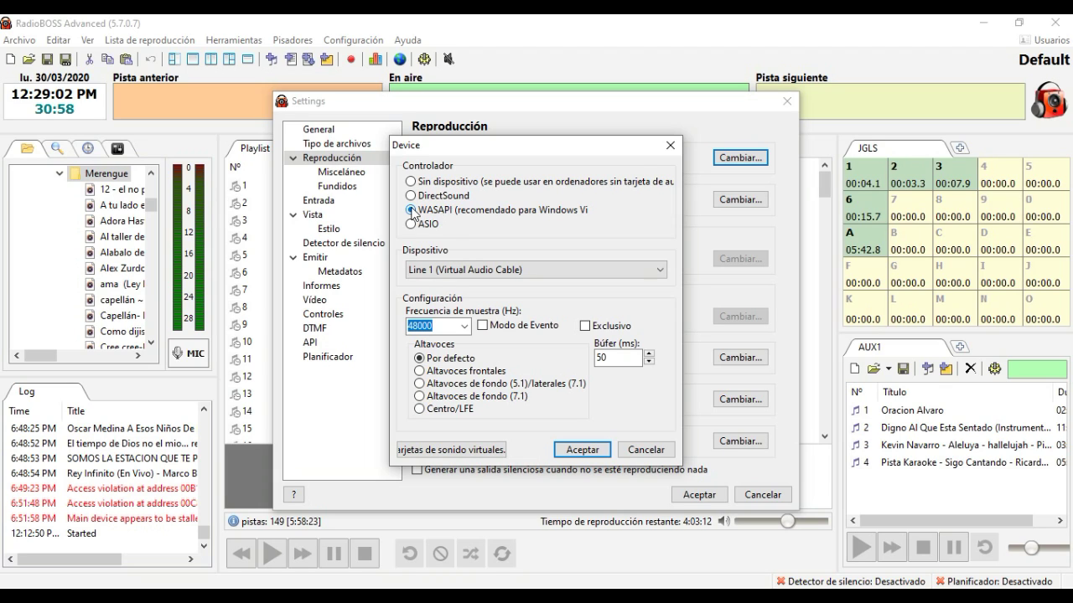
left_click(505, 269)
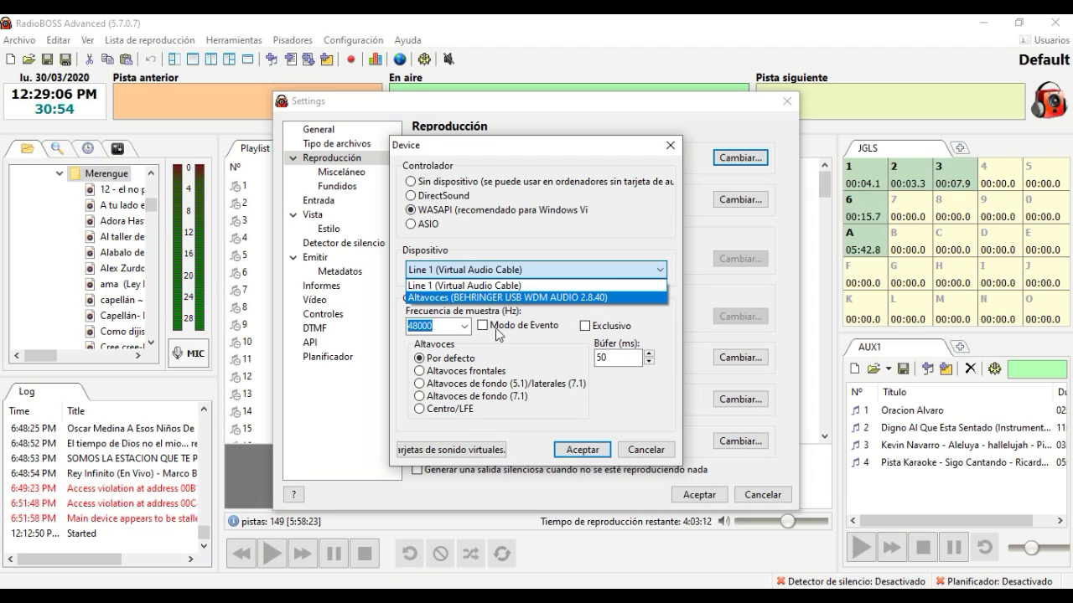
left_click(502, 285)
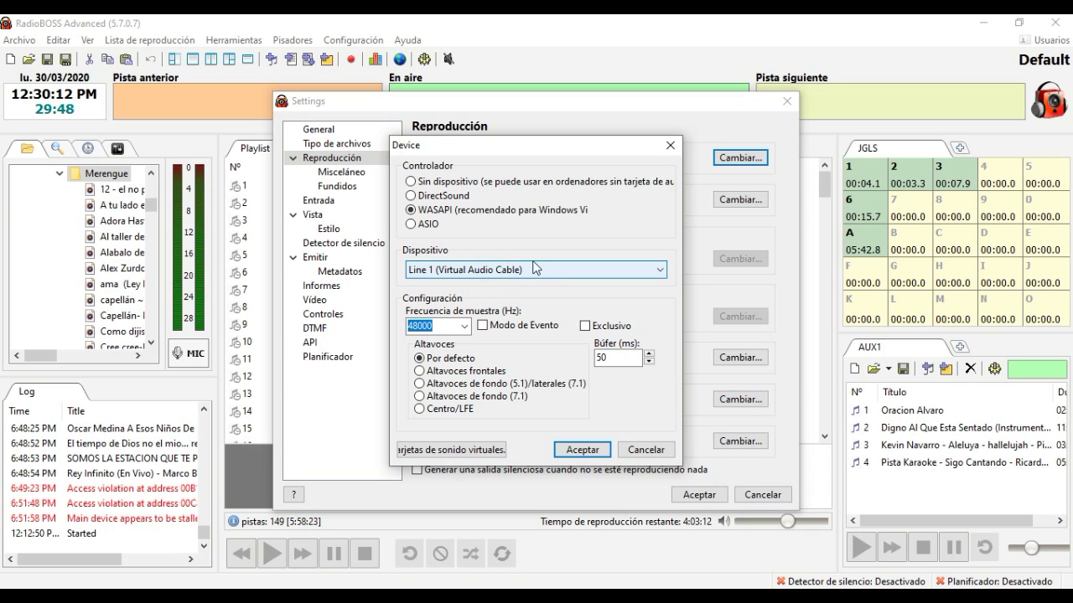
left_click(581, 451)
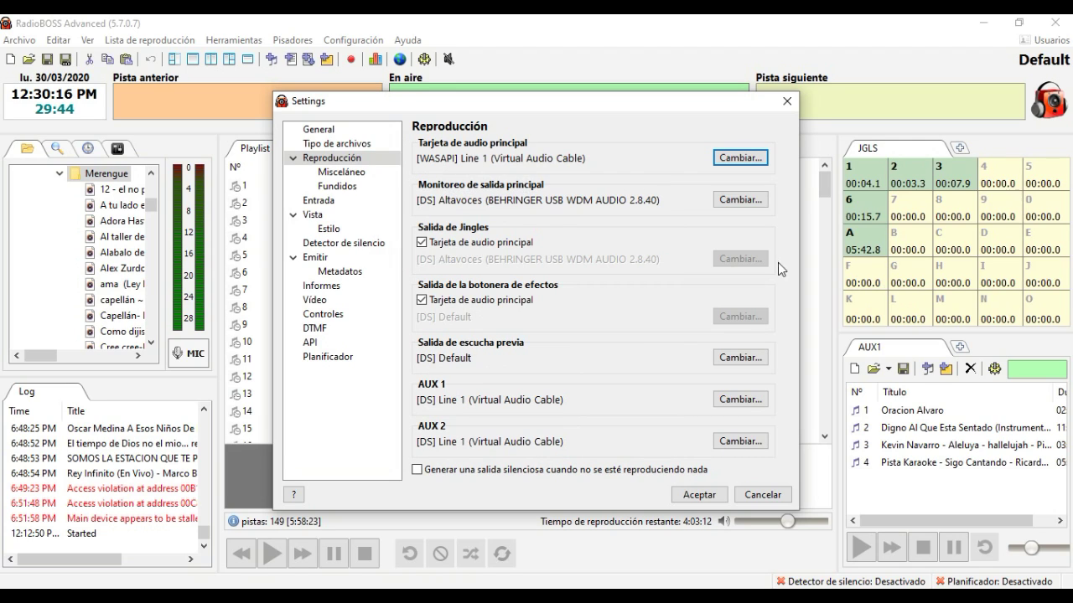
- Set the main output monitoring to the DirectSound device Altavoces (BEHRINGER USB WDM AUDIO 2.8.40) and save the preferences
left_click(729, 201)
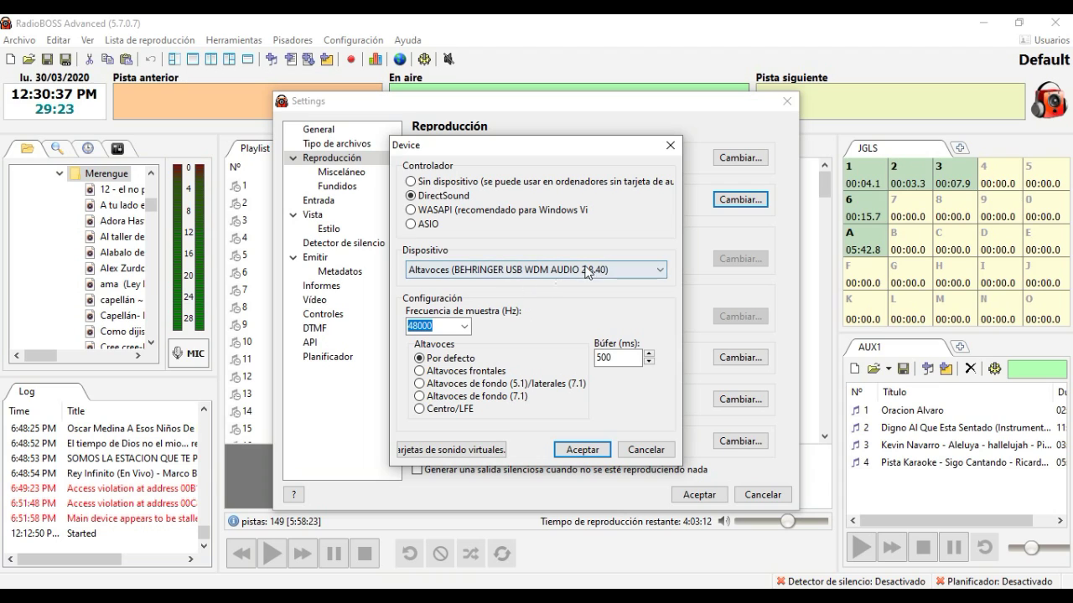
left_click(656, 270)
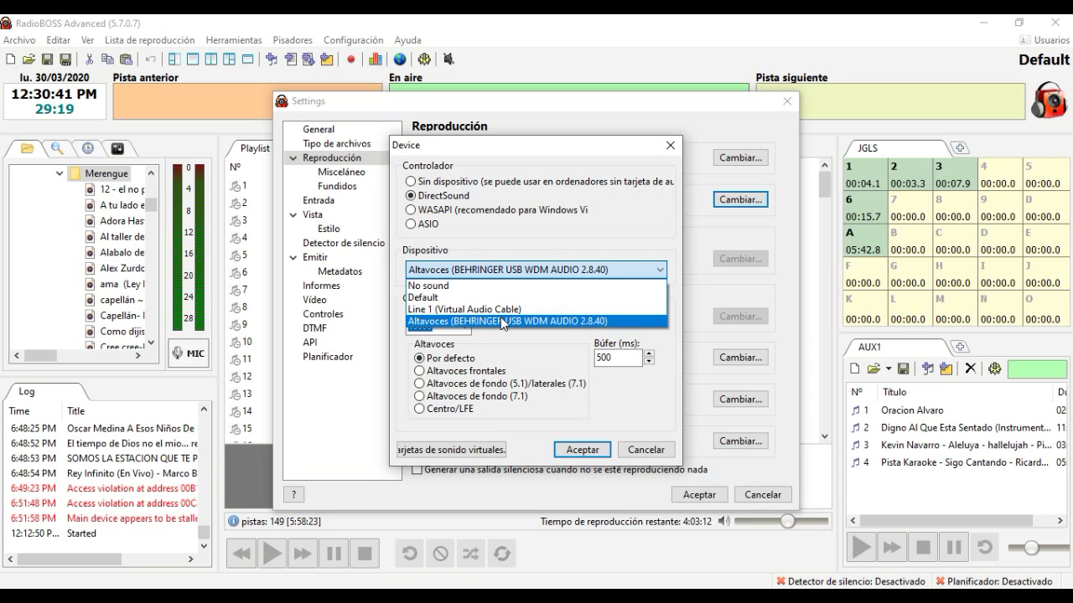
left_click(499, 322)
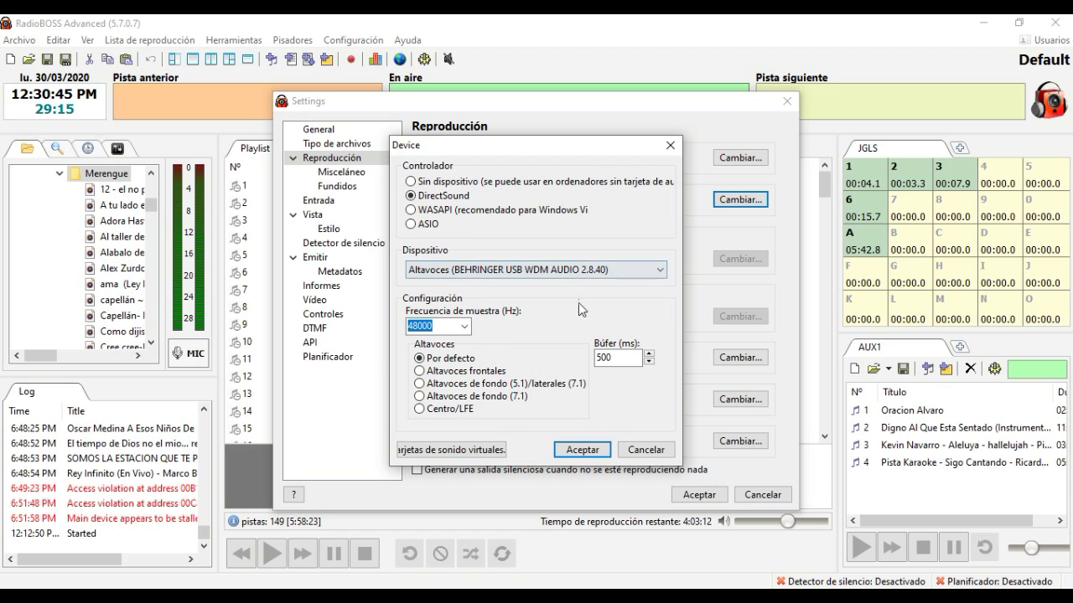
left_click(571, 445)
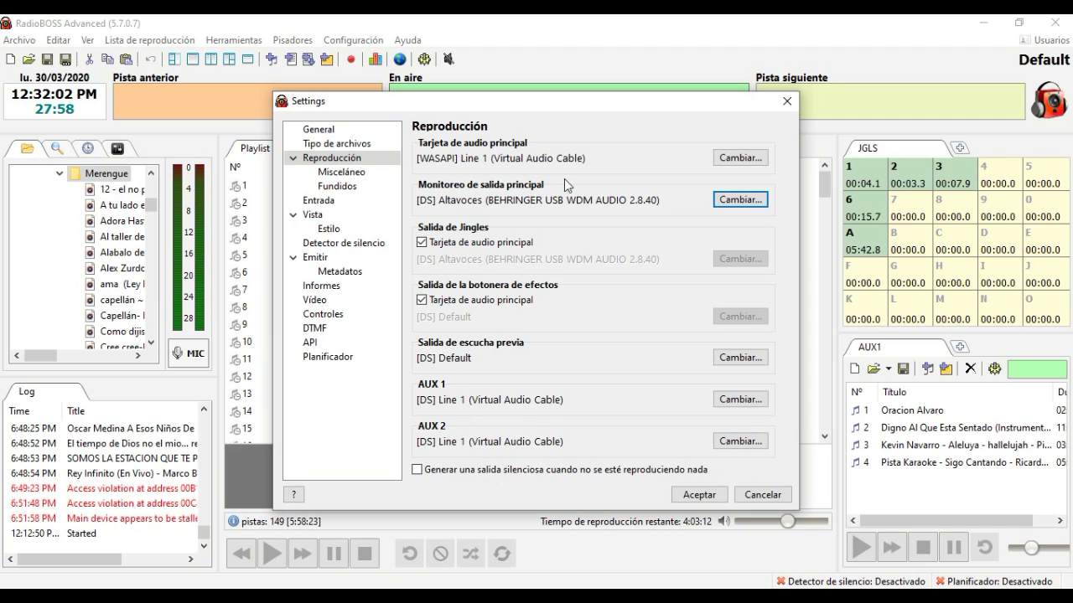
left_click(708, 499)
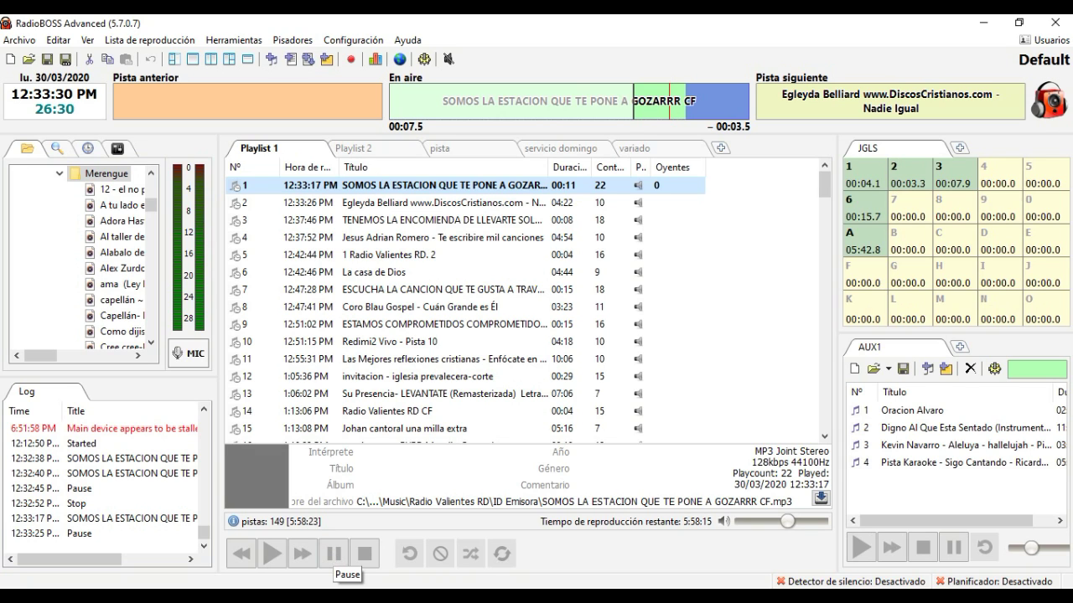
- Switch to RadioCaster and examine the sound source settings, checking Line 1 (Virtual Audio Cable) as the playback capture device
left_click(982, 23)
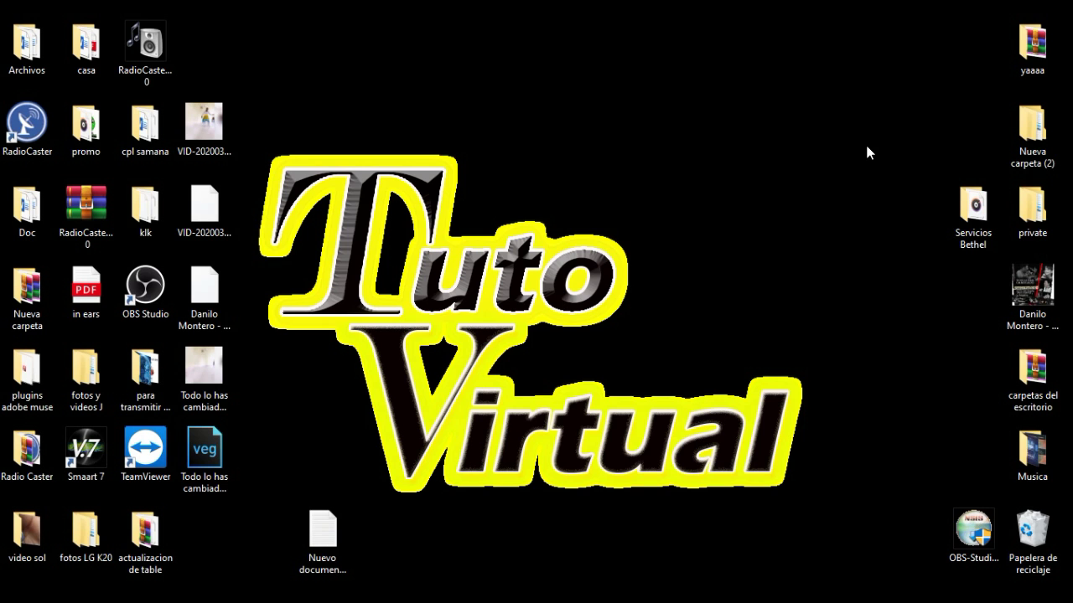
left_click(659, 586)
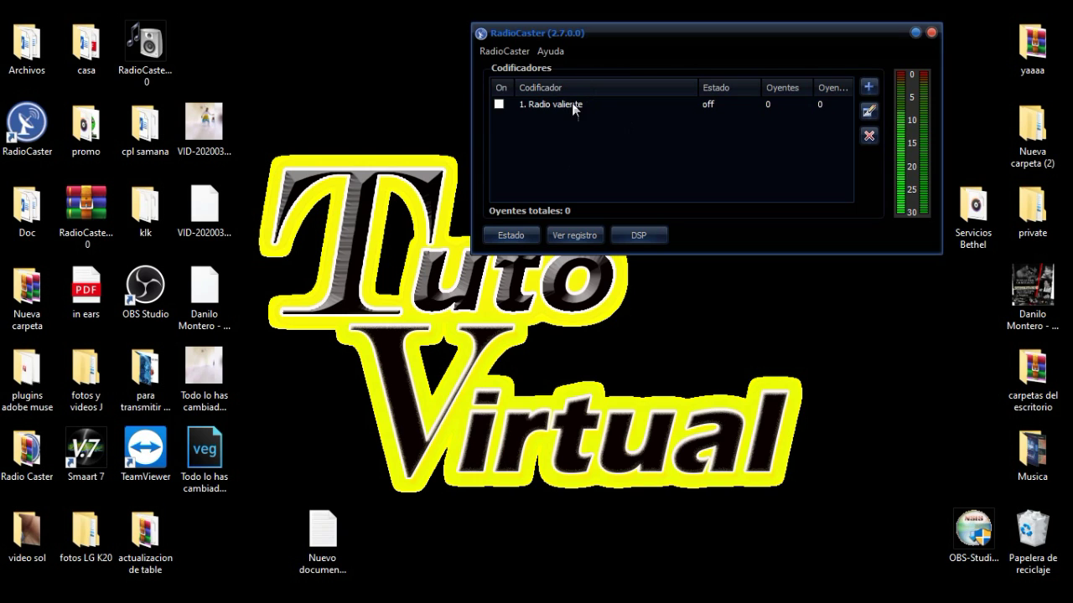
left_click(491, 52)
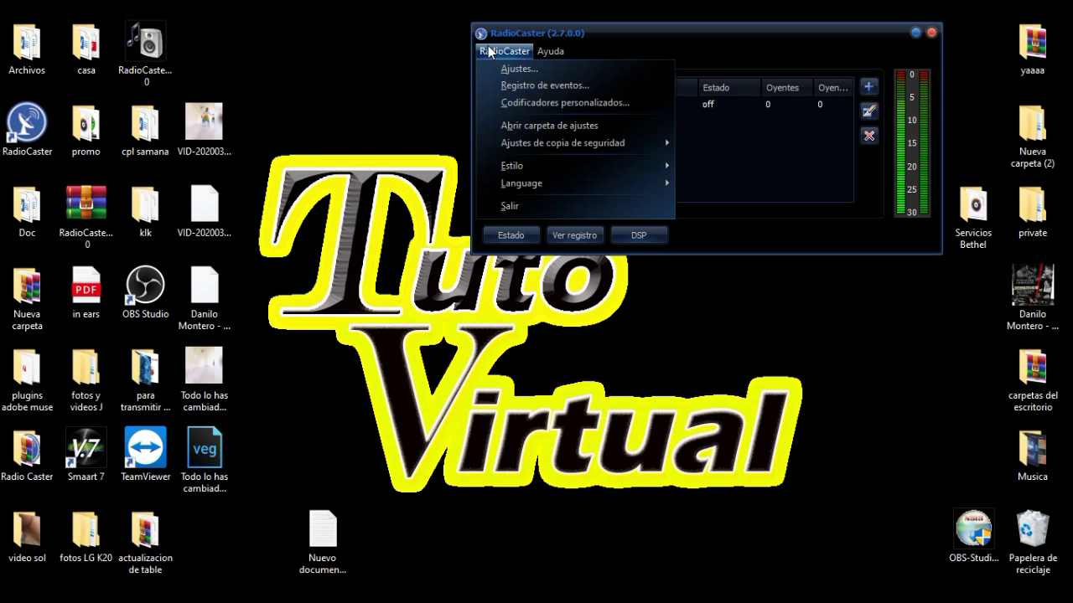
left_click(724, 149)
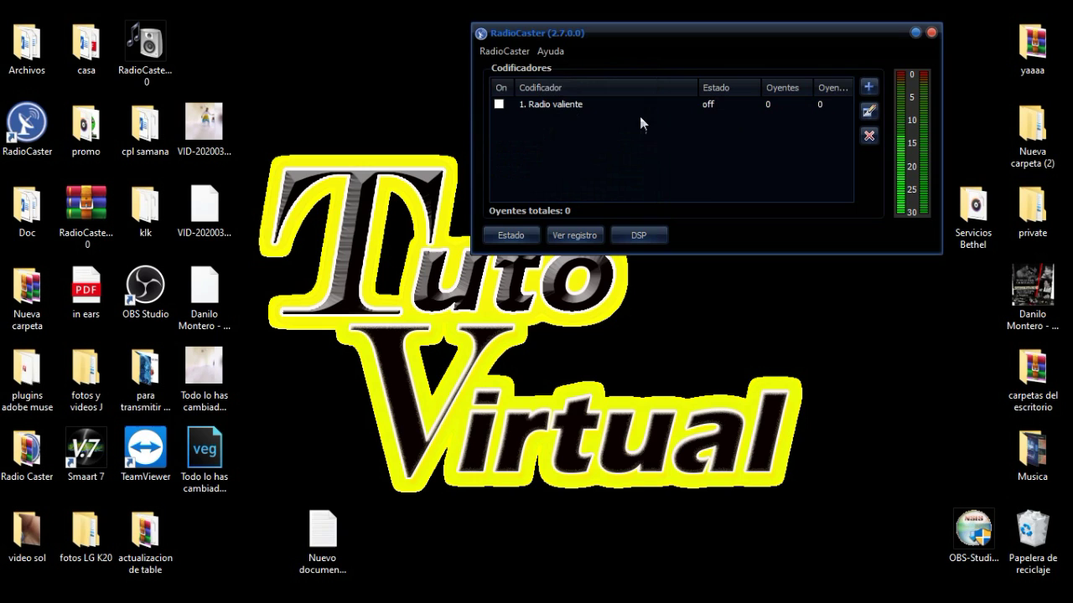
left_click(507, 51)
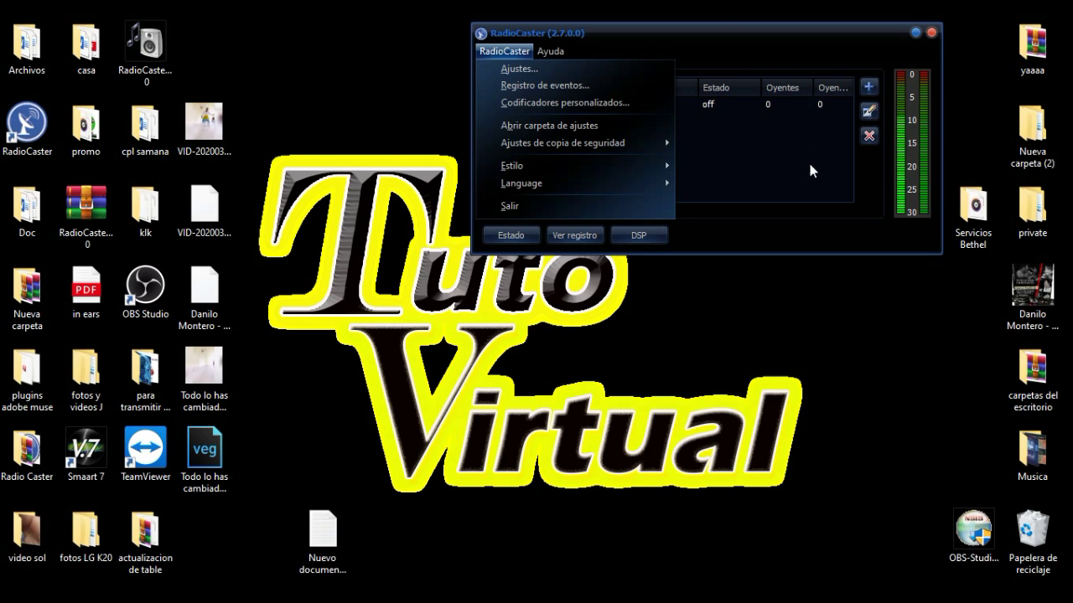
left_click(734, 37)
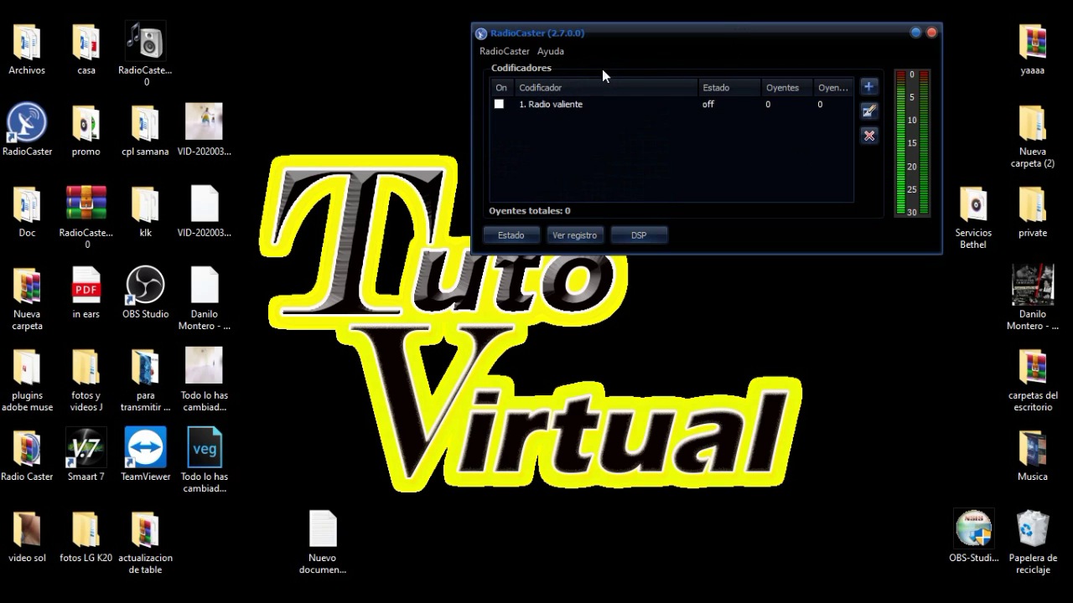
left_click(504, 49)
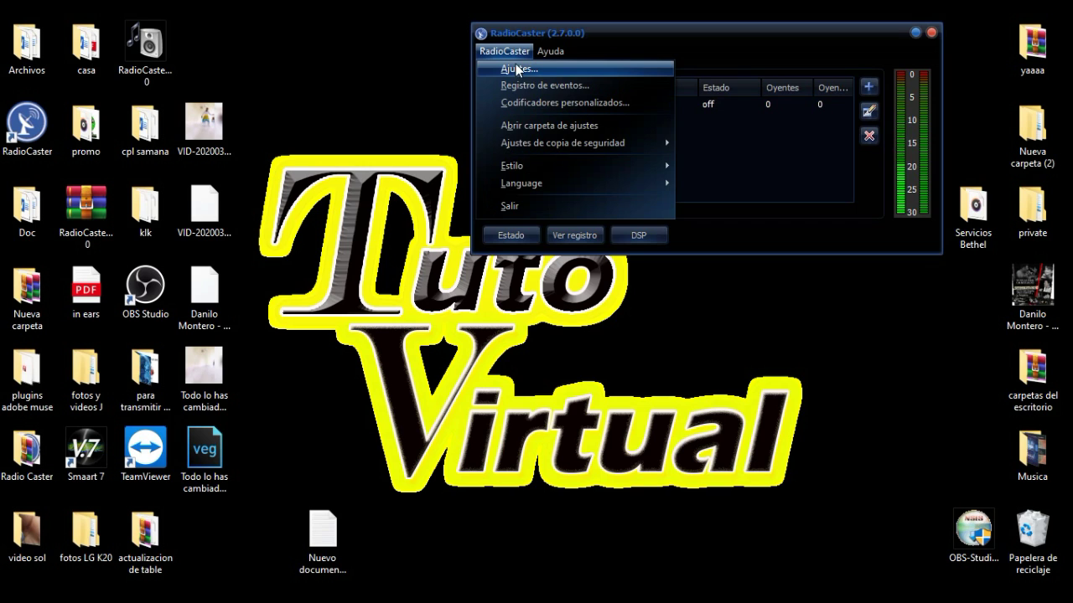
left_click(517, 70)
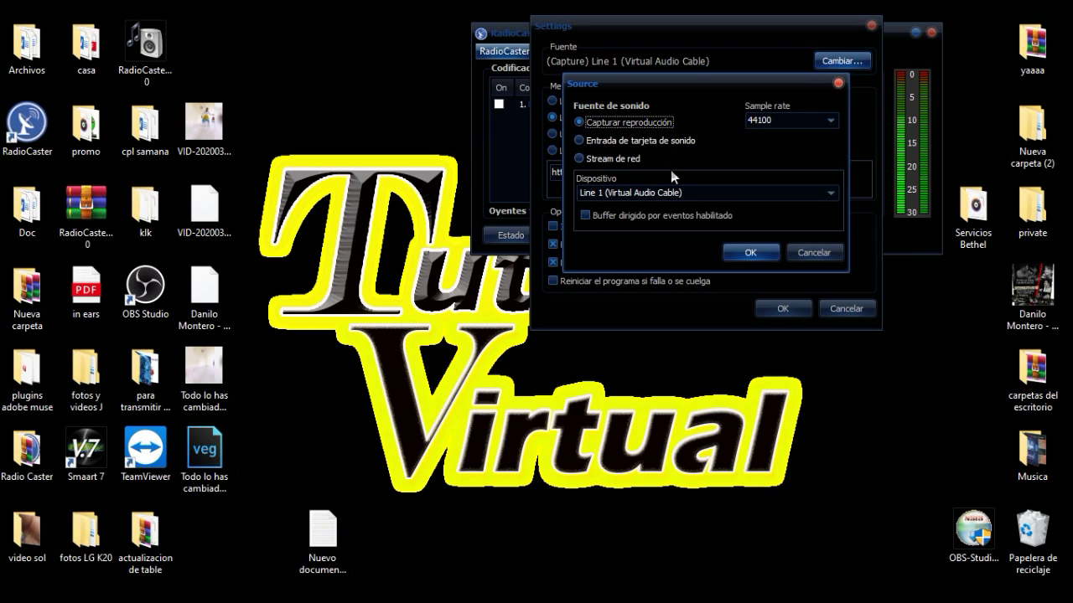
left_click(829, 192)
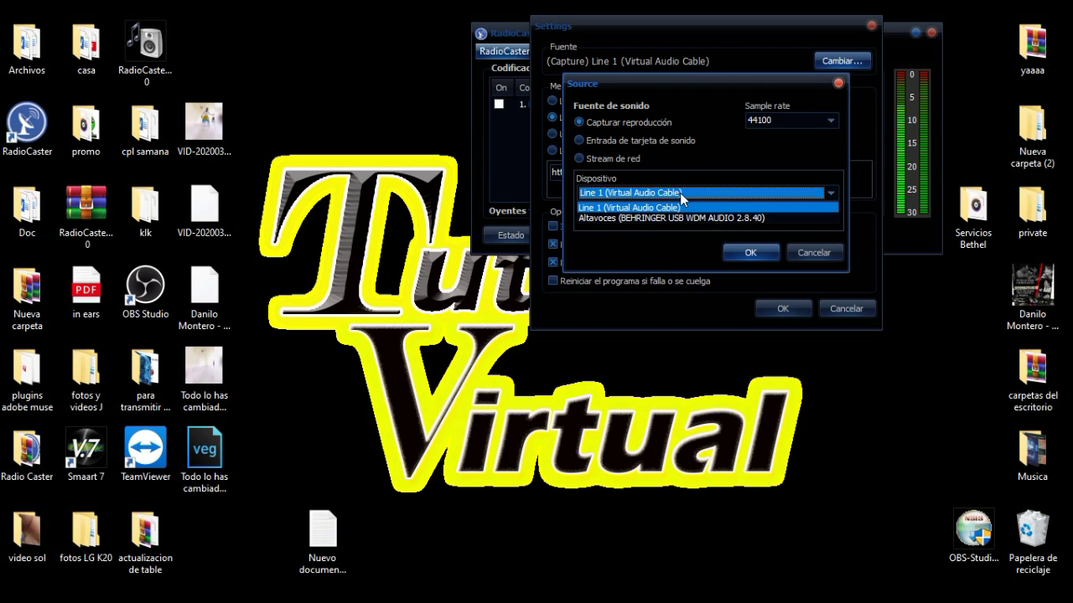
left_click(692, 207)
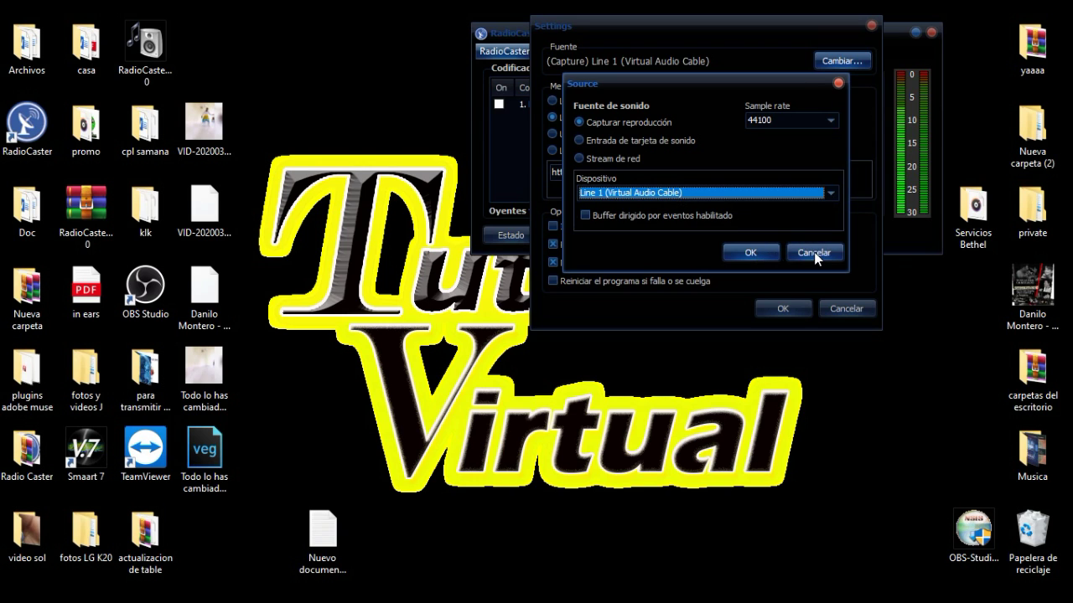
left_click(837, 85)
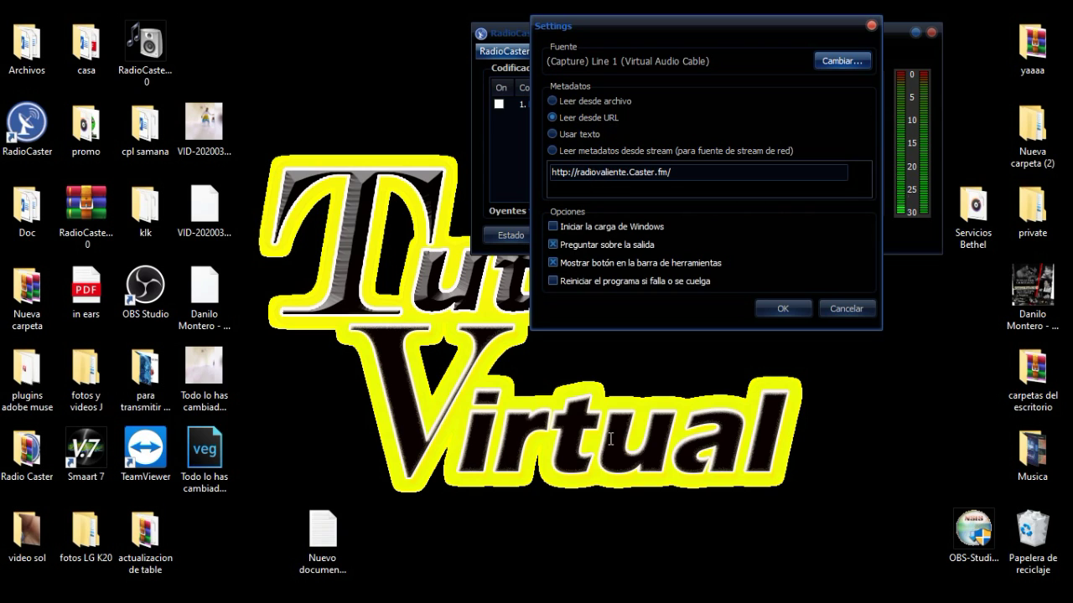
- Switch to the Caster.fm dashboard in the browser and dismiss the Pro Plan discount offer
mouse_move(497, 597)
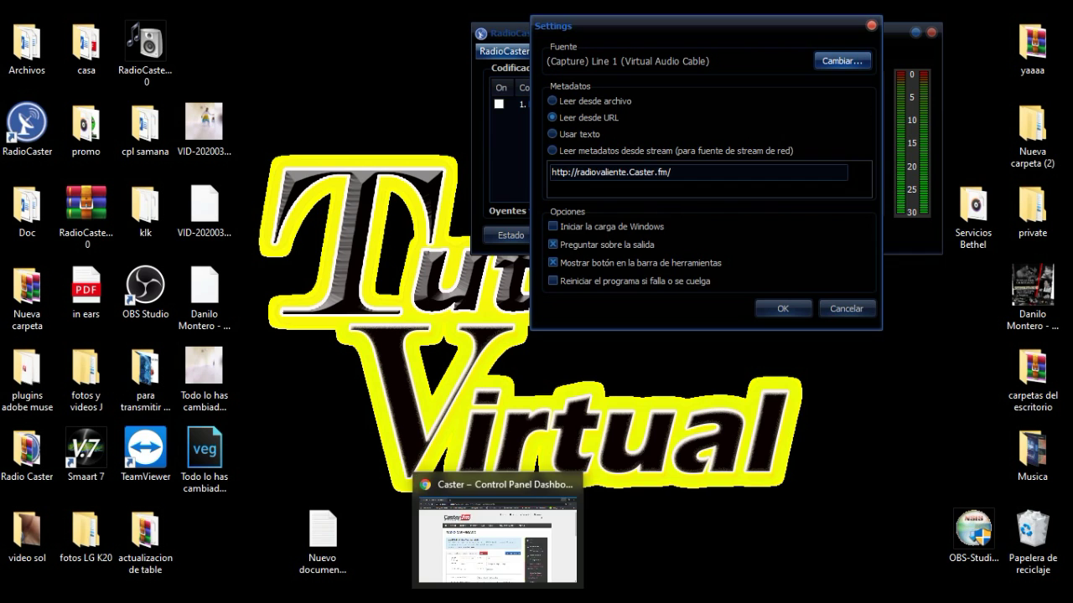
left_click(399, 432)
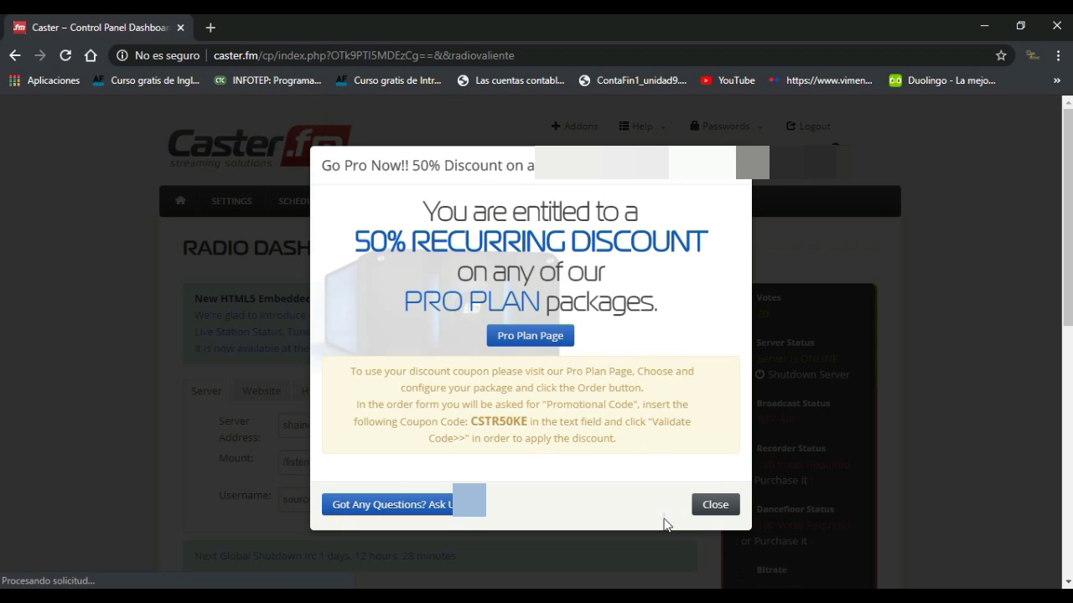
left_click(717, 505)
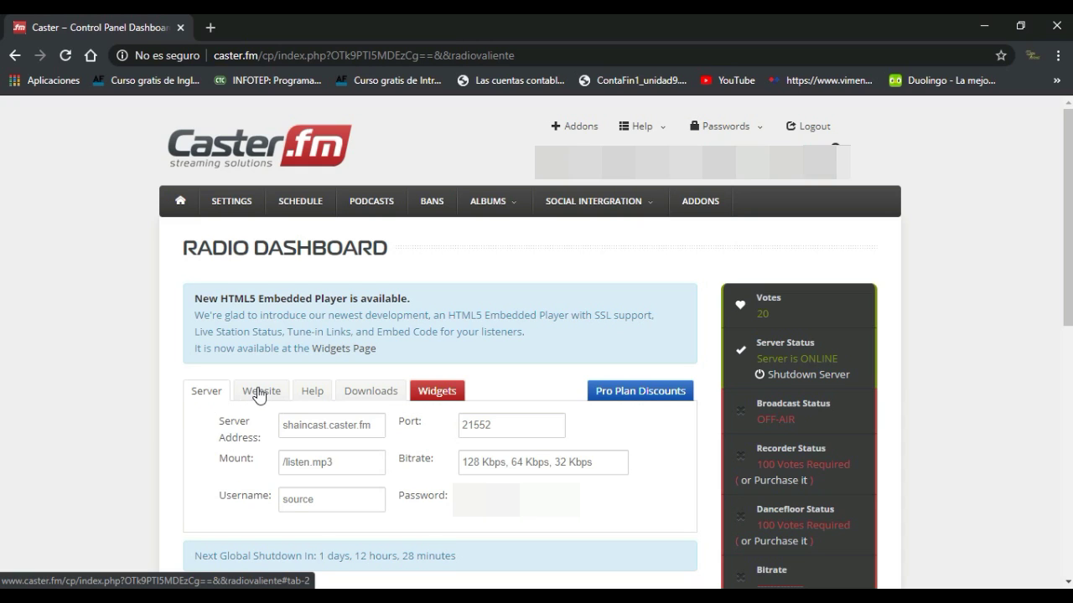
left_click(260, 394)
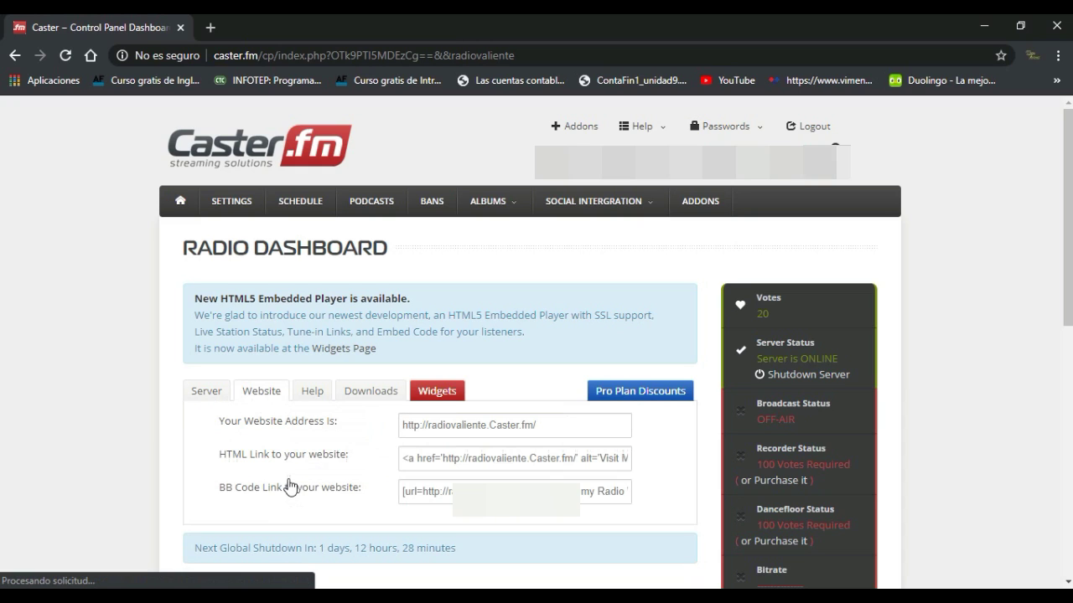
left_click_drag(543, 428, 394, 430)
right_click(431, 426)
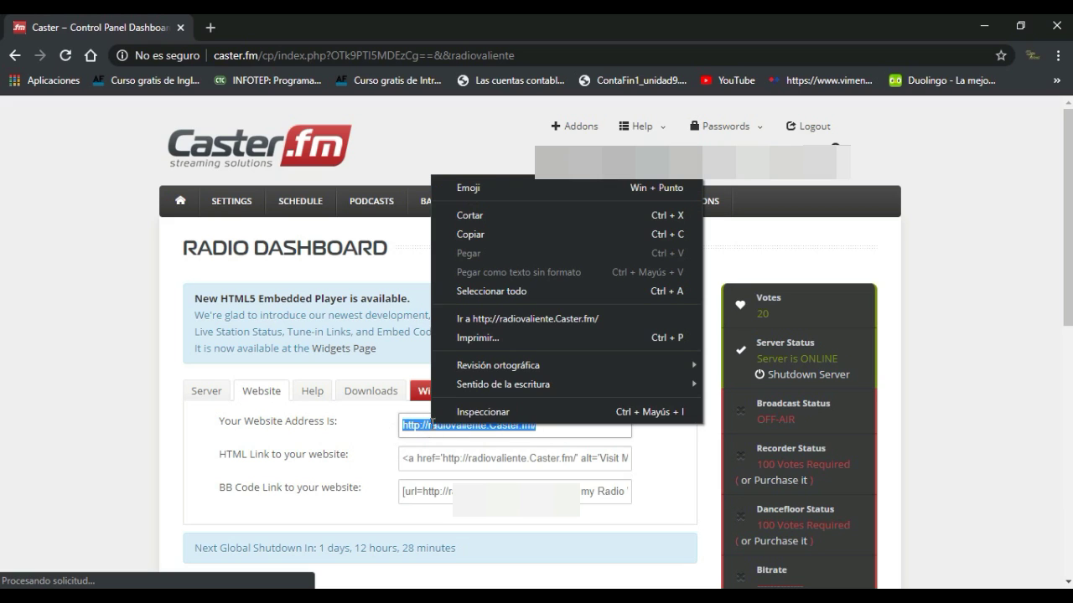
left_click(485, 236)
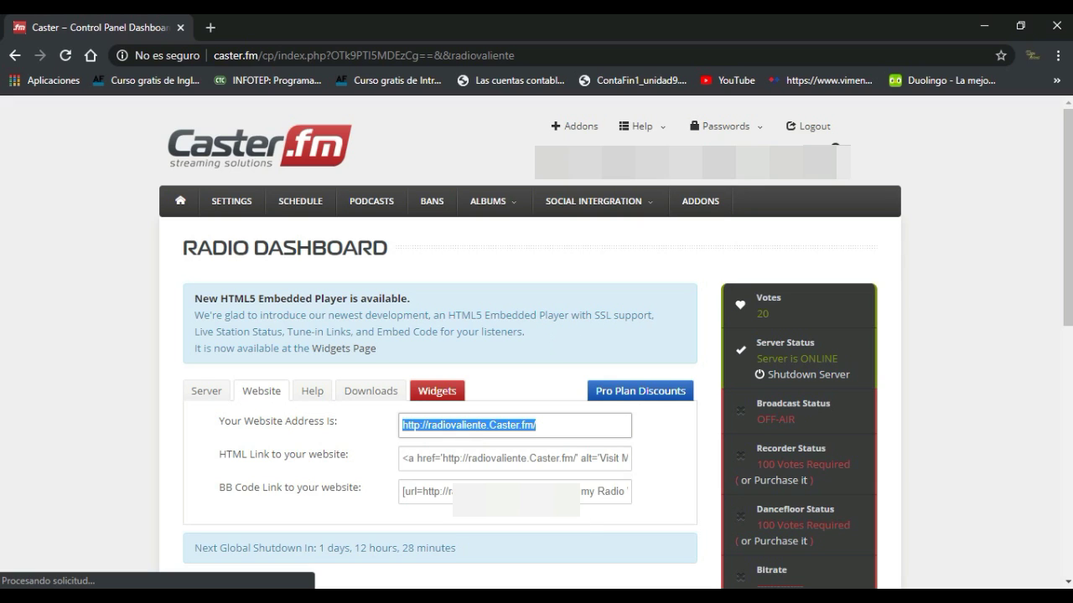
key("alt+Tab")
key("ctrl+v")
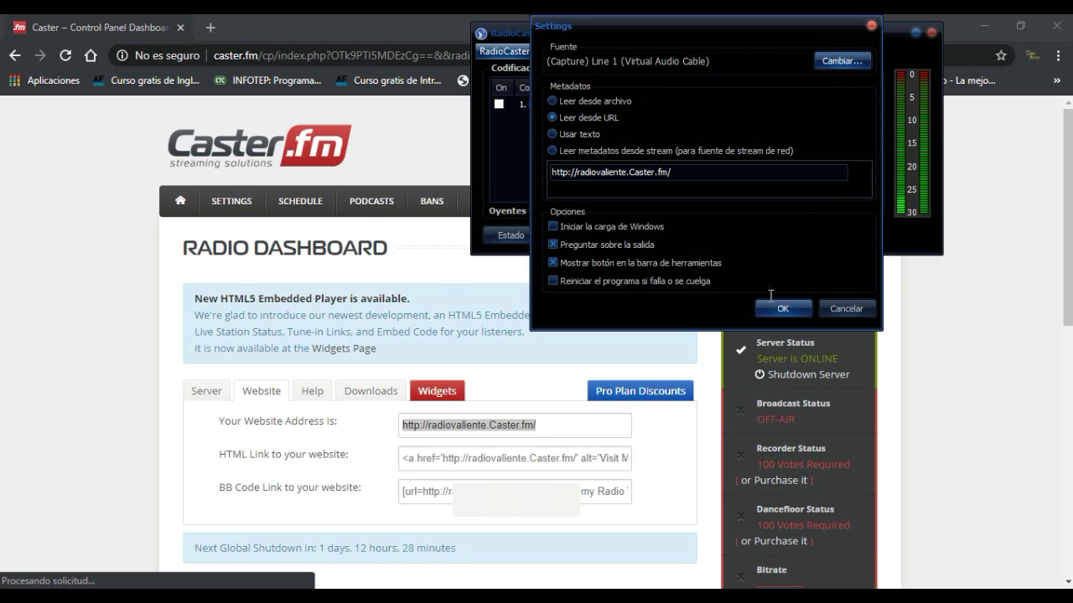
left_click(871, 26)
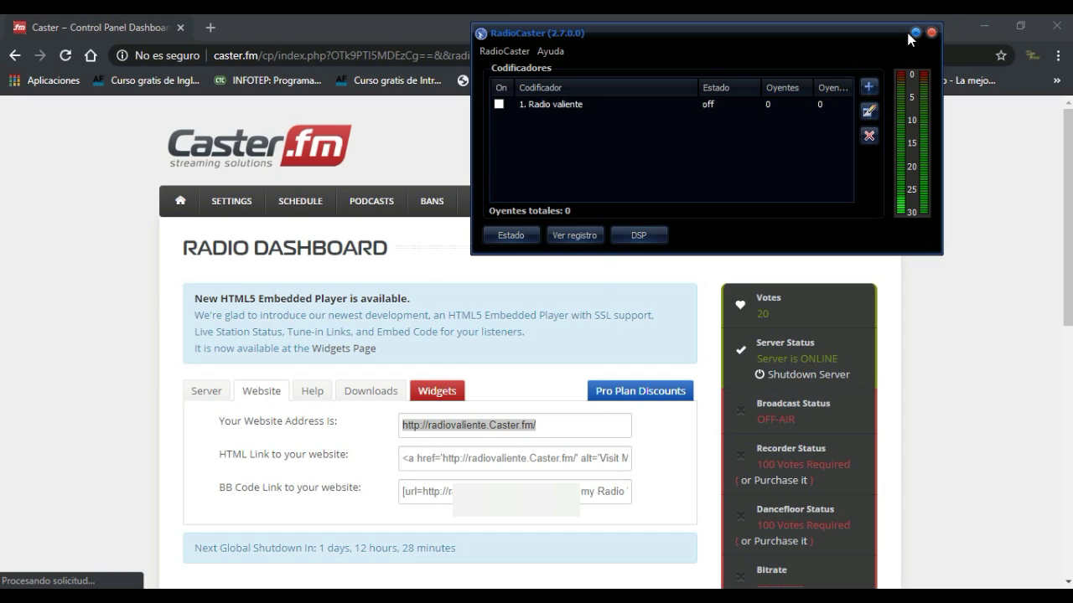
- Minimize the browser, resume playback of Playlist 1 in RadioBOSS, and minimize RadioCaster after checking its level meter
left_click(983, 29)
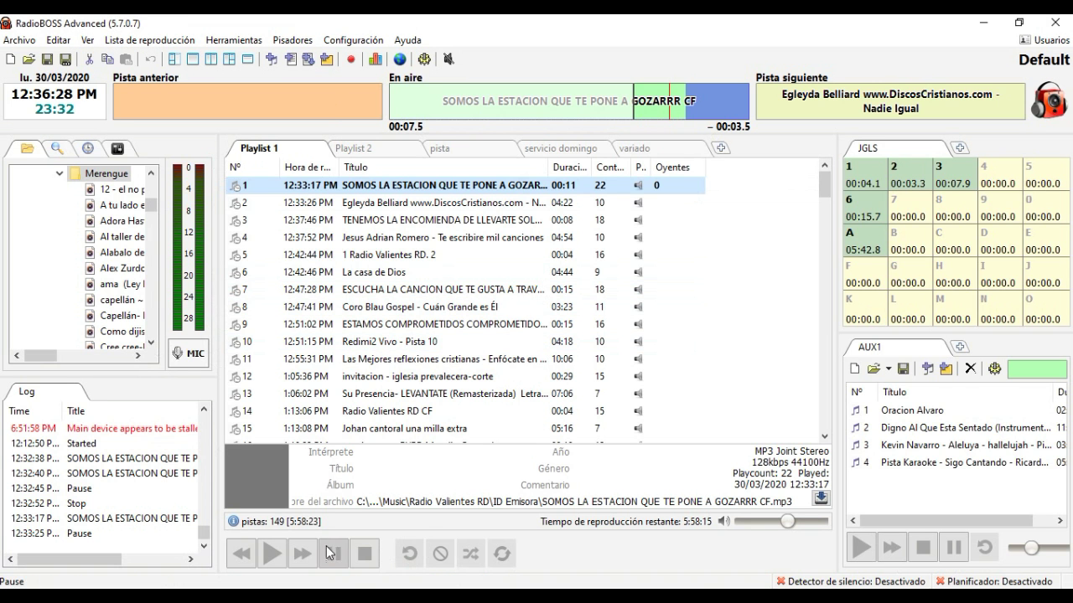
left_click(273, 554)
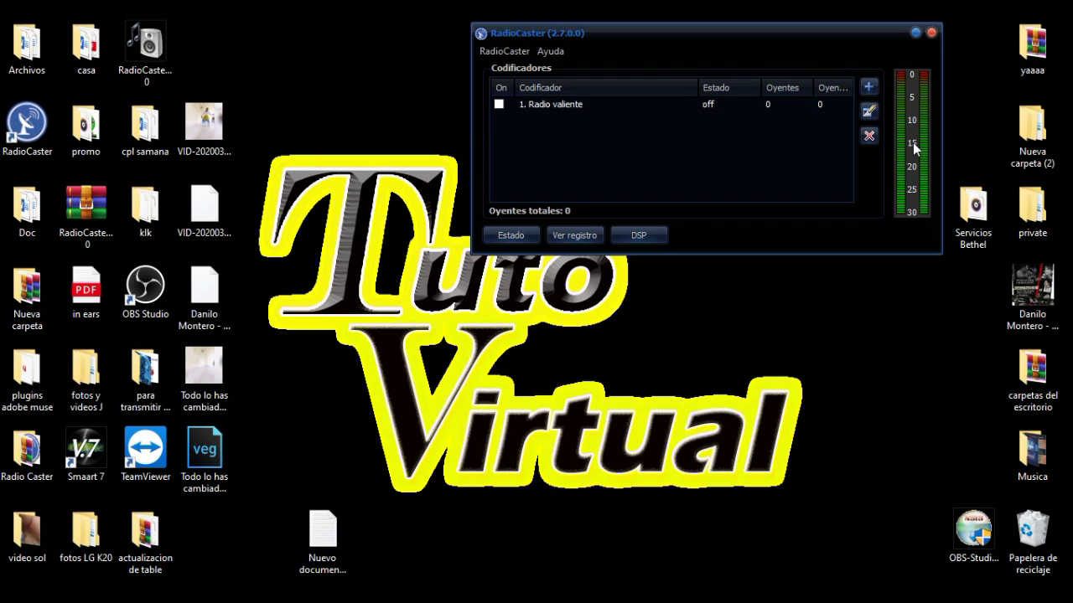
left_click(915, 33)
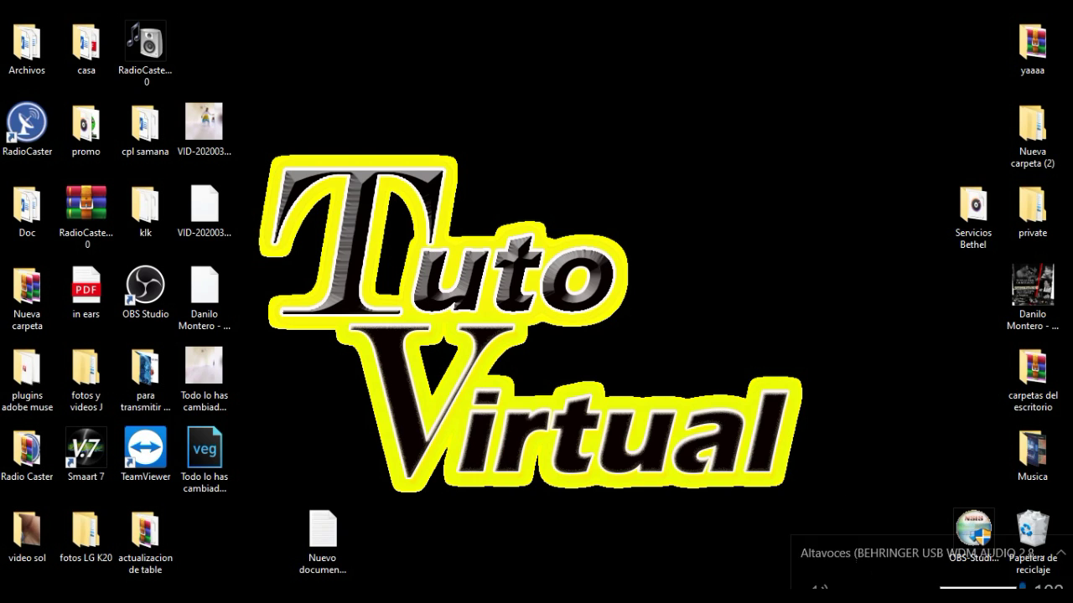
- Open the Windows Sound control panel from the sound settings and review the playback and recording device lists
right_click(938, 586)
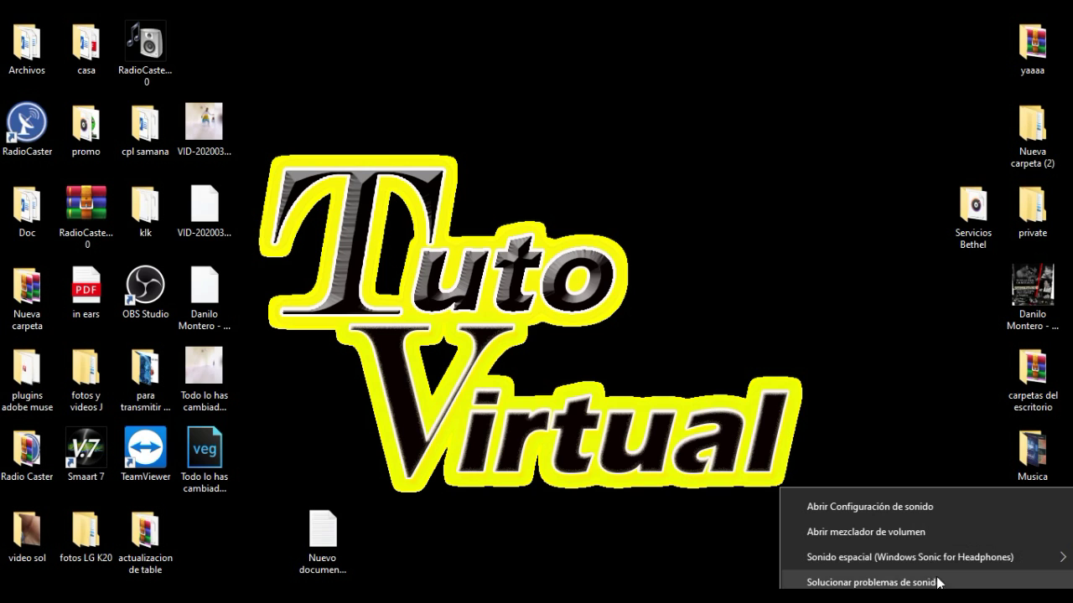
left_click(880, 507)
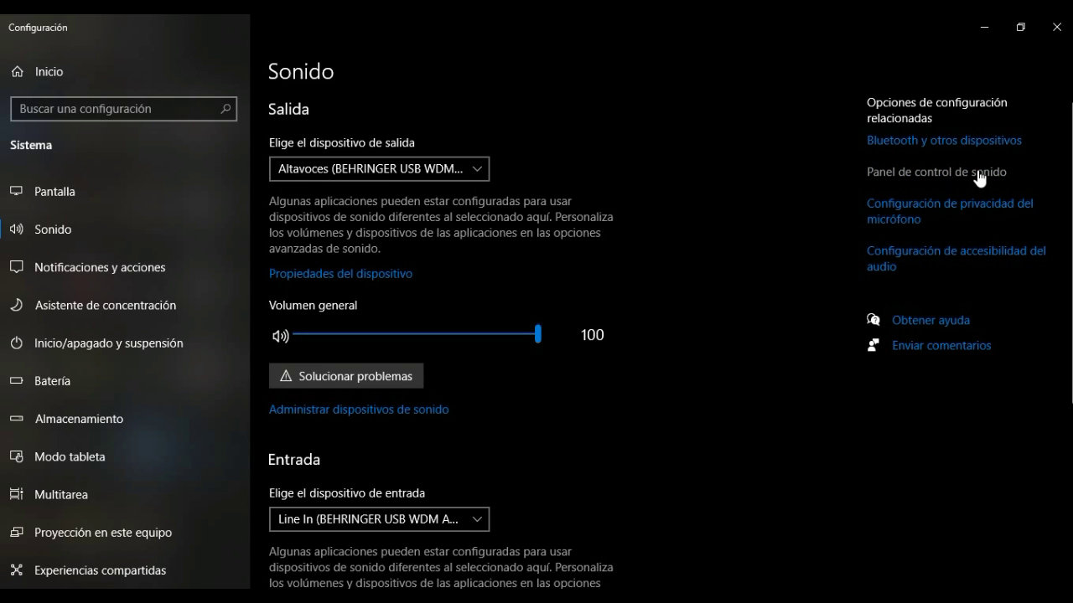
left_click(978, 174)
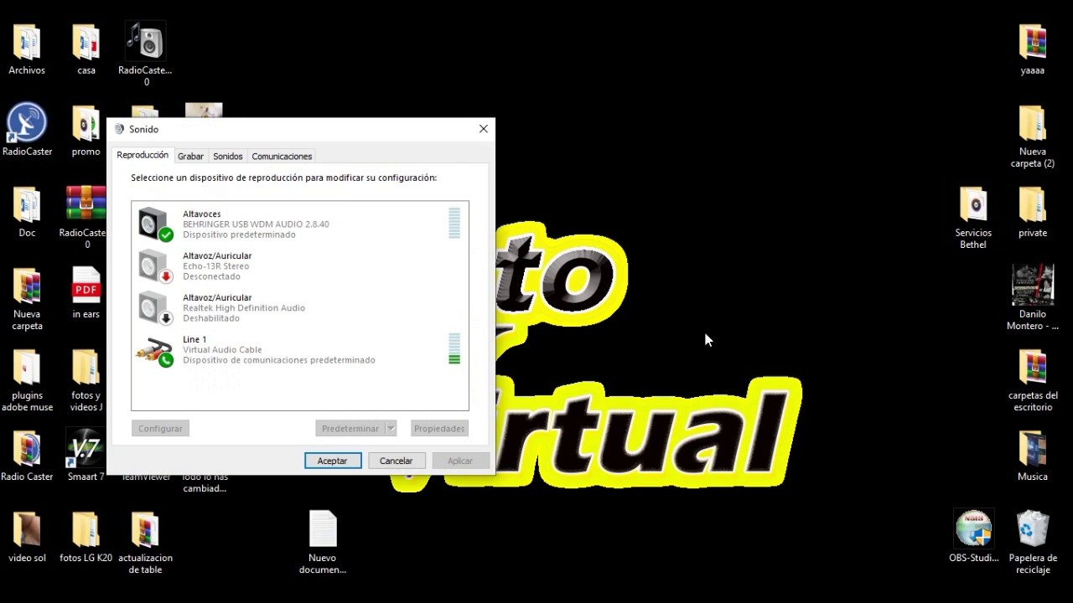
left_click_drag(327, 130, 604, 75)
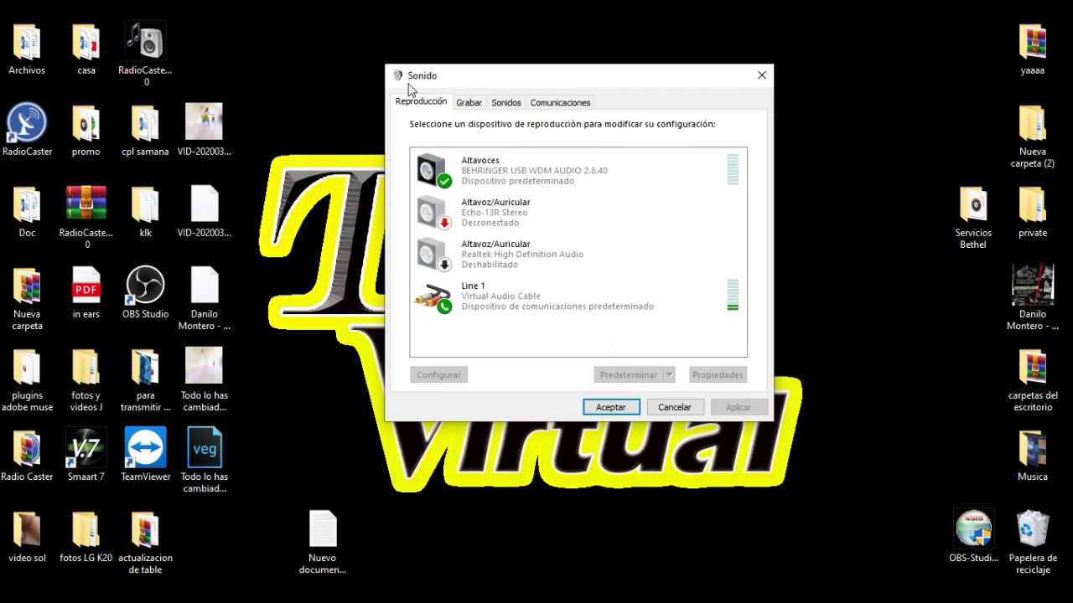
left_click(469, 102)
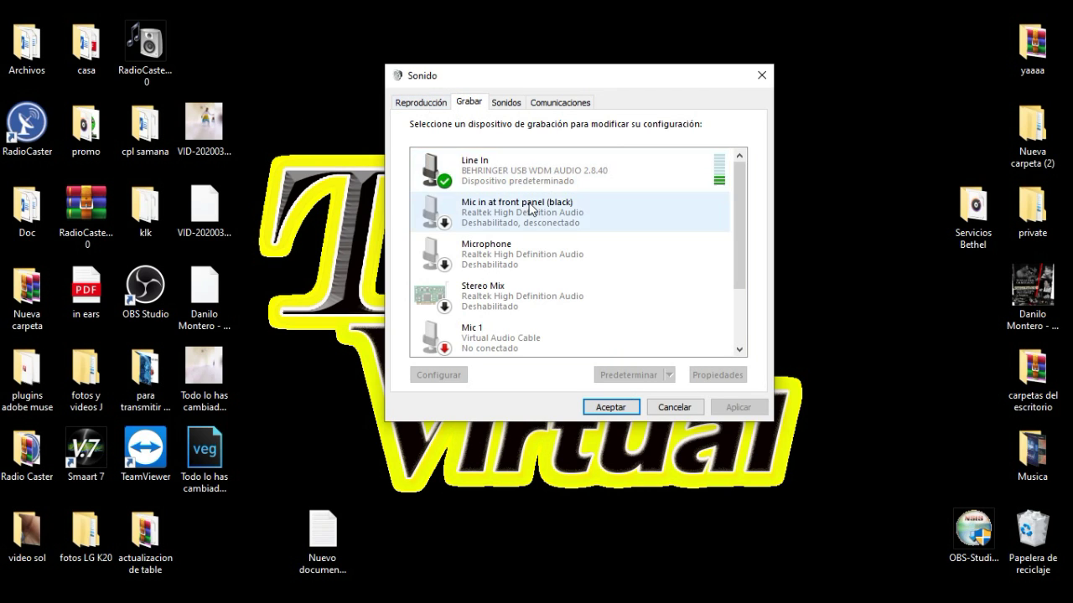
left_click(437, 109)
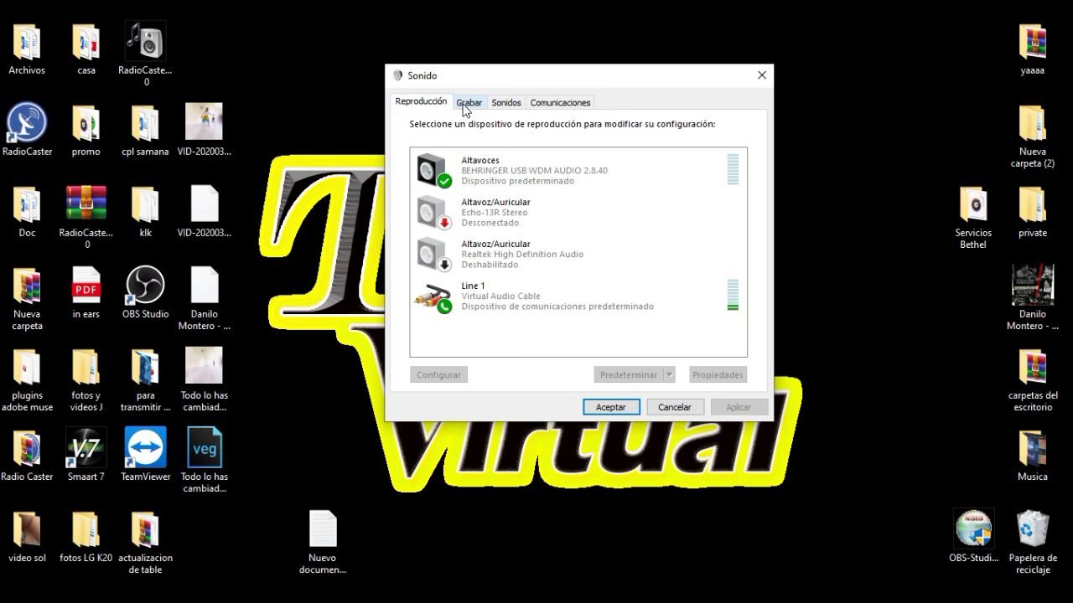
left_click(466, 103)
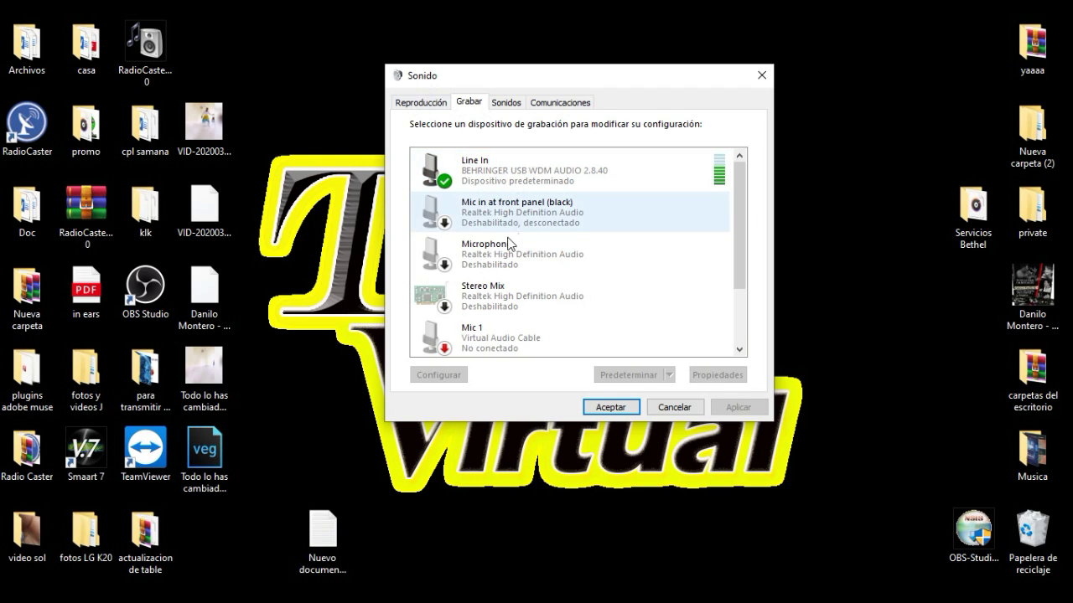
- Check the activation options of the Stereo Mix and Microphone recording devices without changing them
right_click(485, 296)
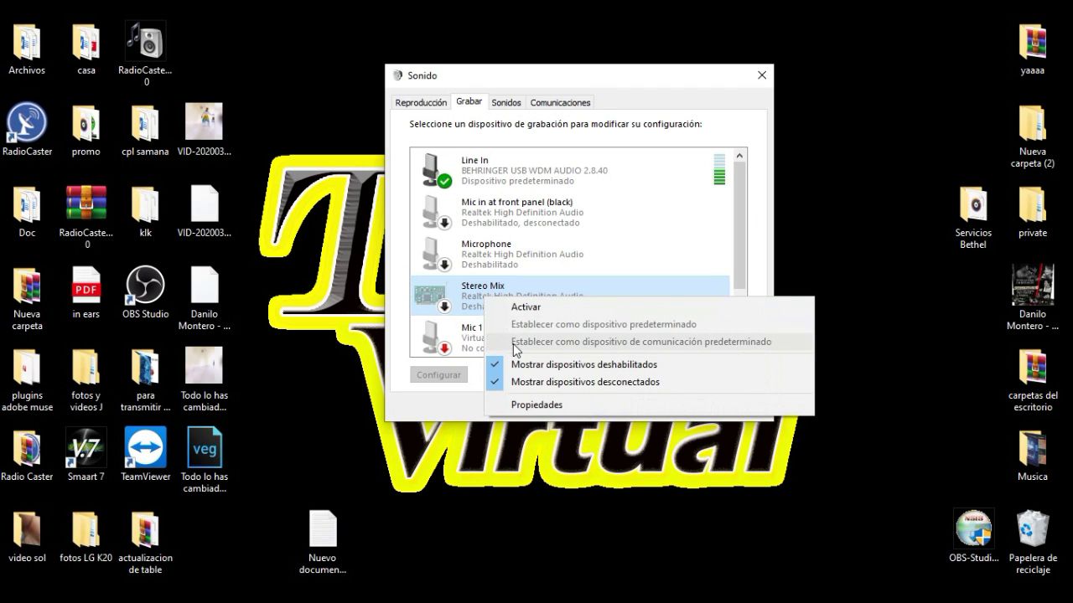
left_click(467, 297)
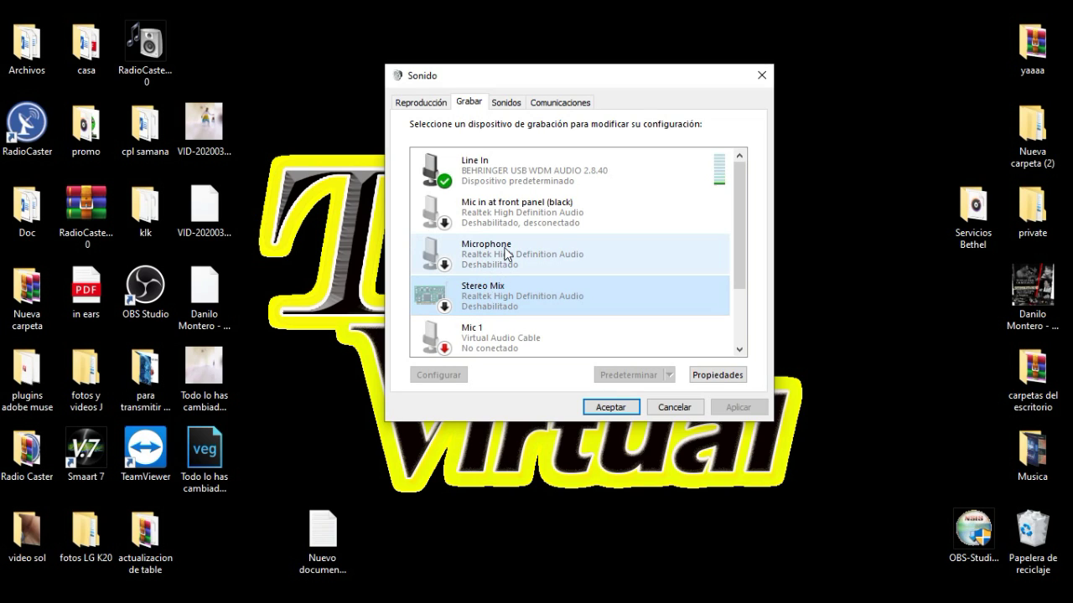
right_click(503, 261)
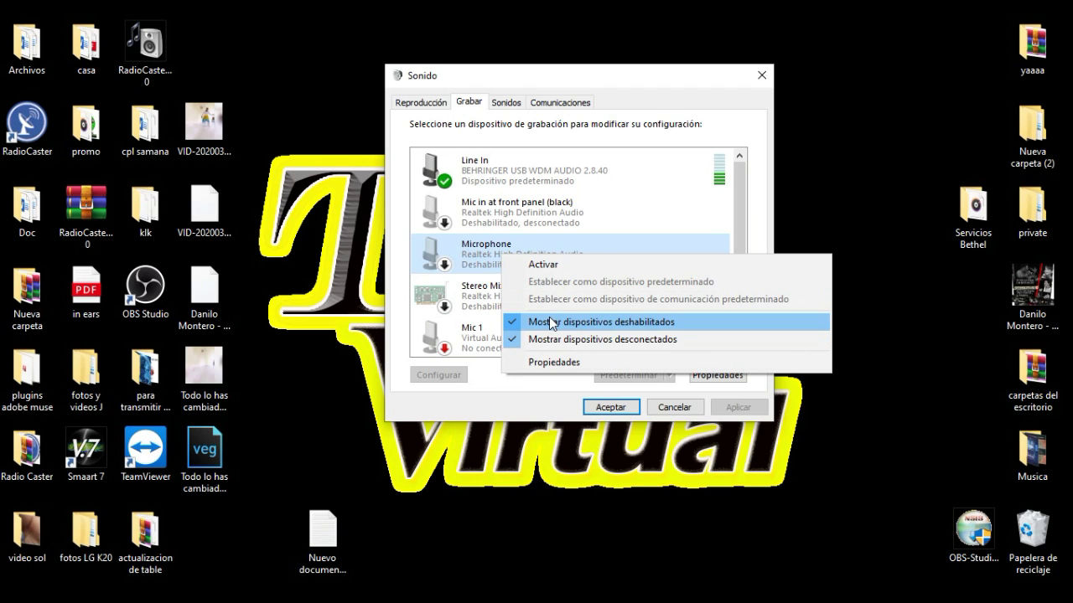
left_click(470, 104)
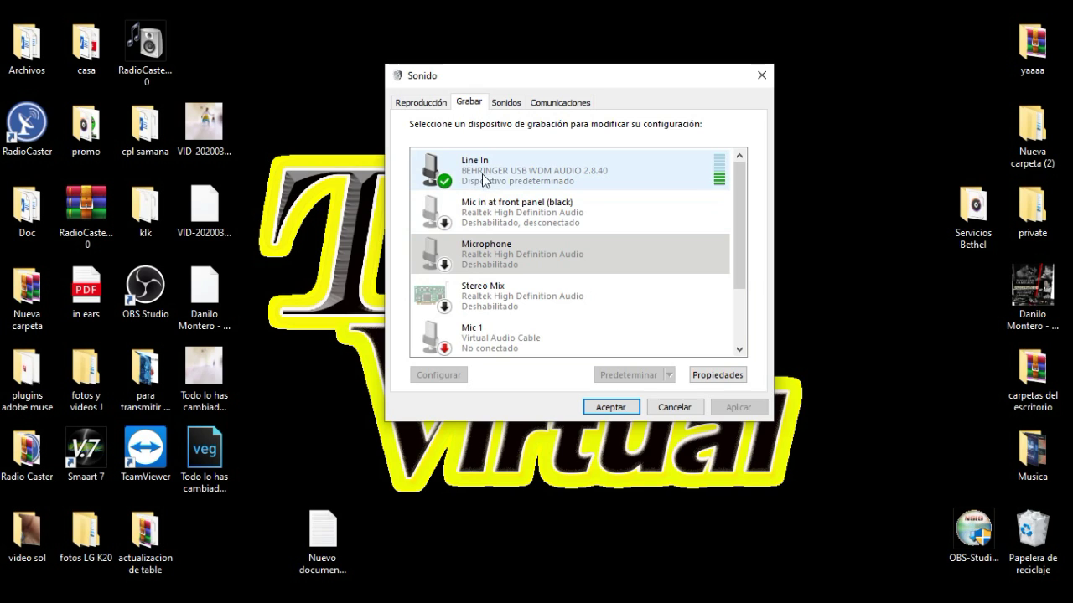
- Check the signal of Line 1 (Virtual Audio Cable) among the recording and playback devices, and close the Sound dialog
scroll(523, 198, "down", 1)
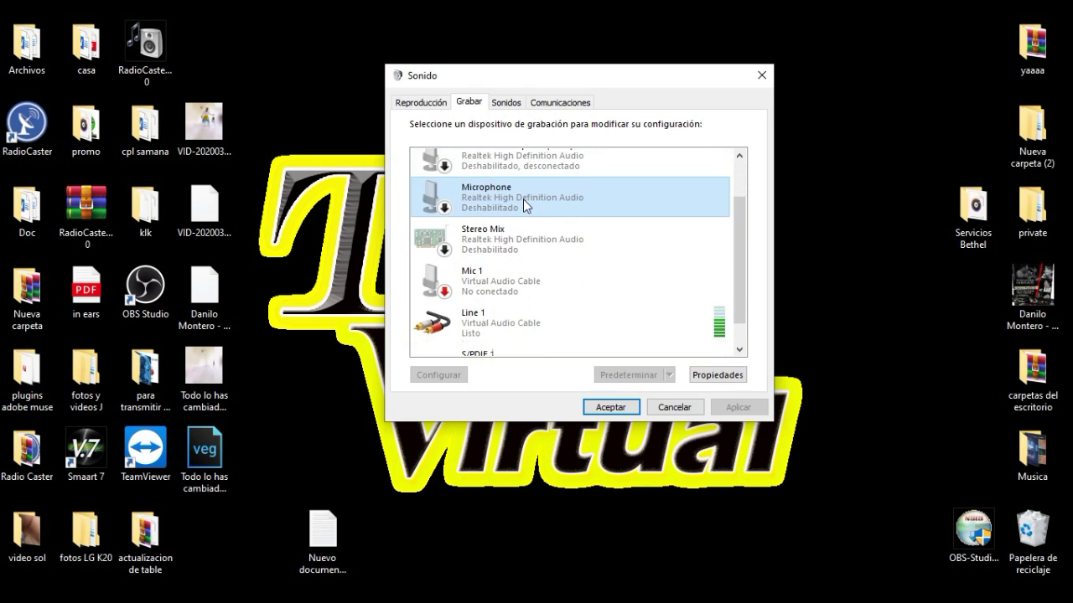
scroll(502, 352, "down", 1)
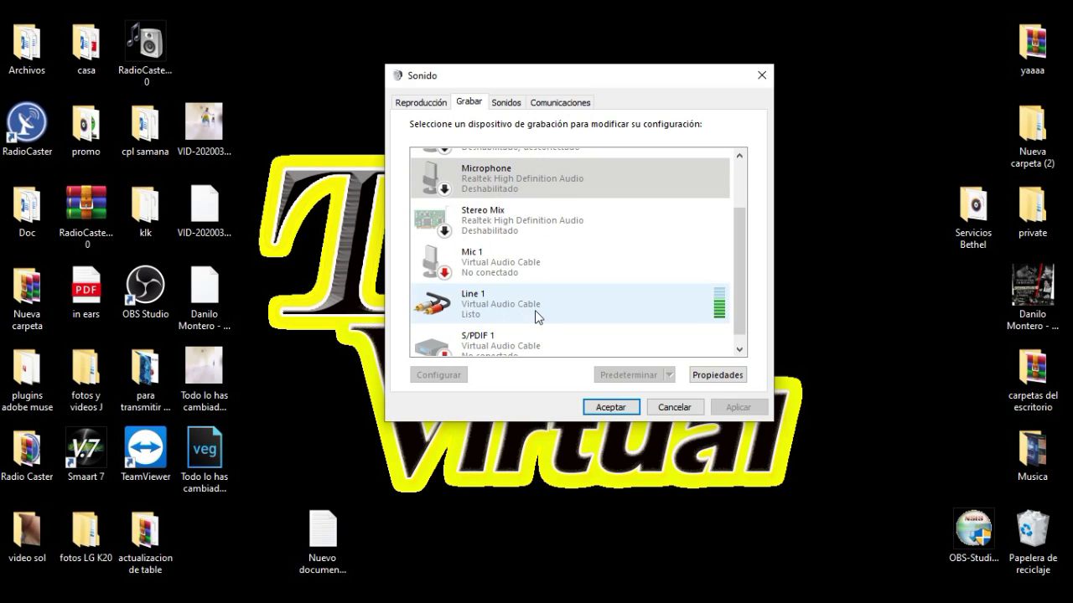
scroll(544, 317, "down", 1)
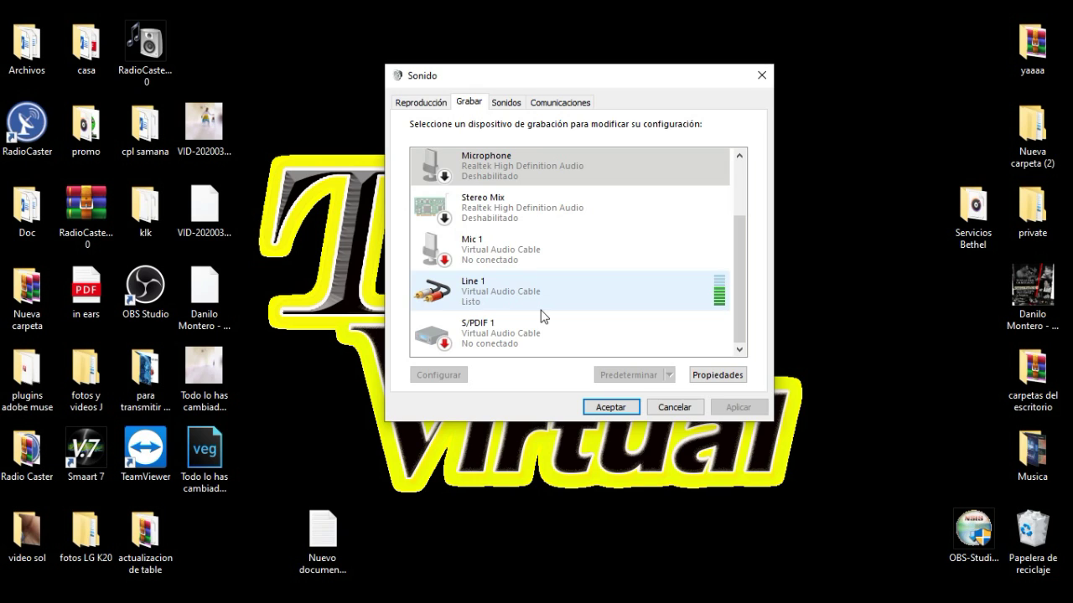
left_click(414, 102)
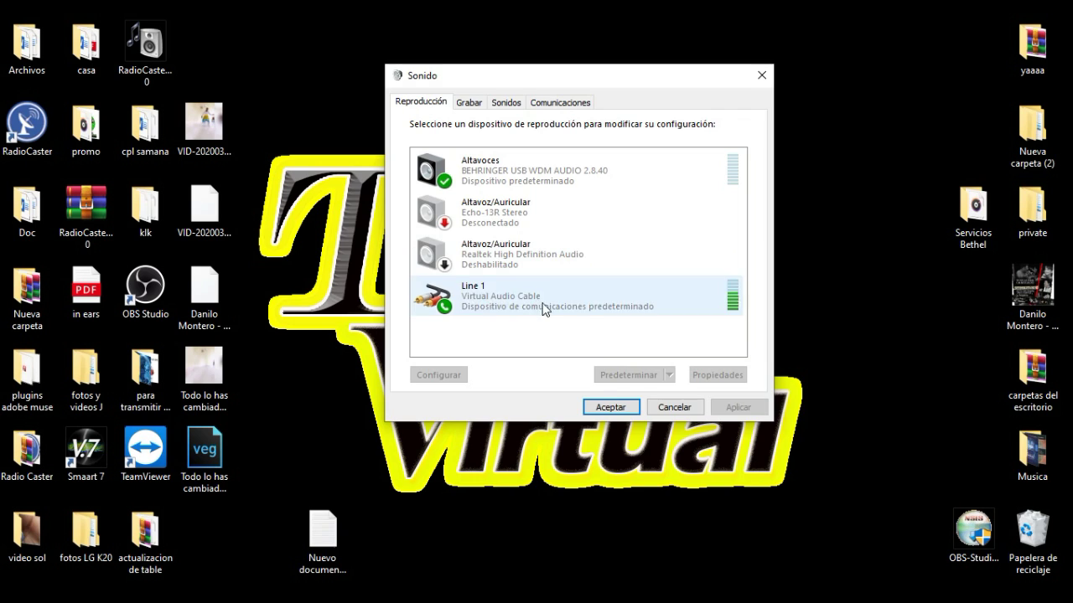
left_click(611, 408)
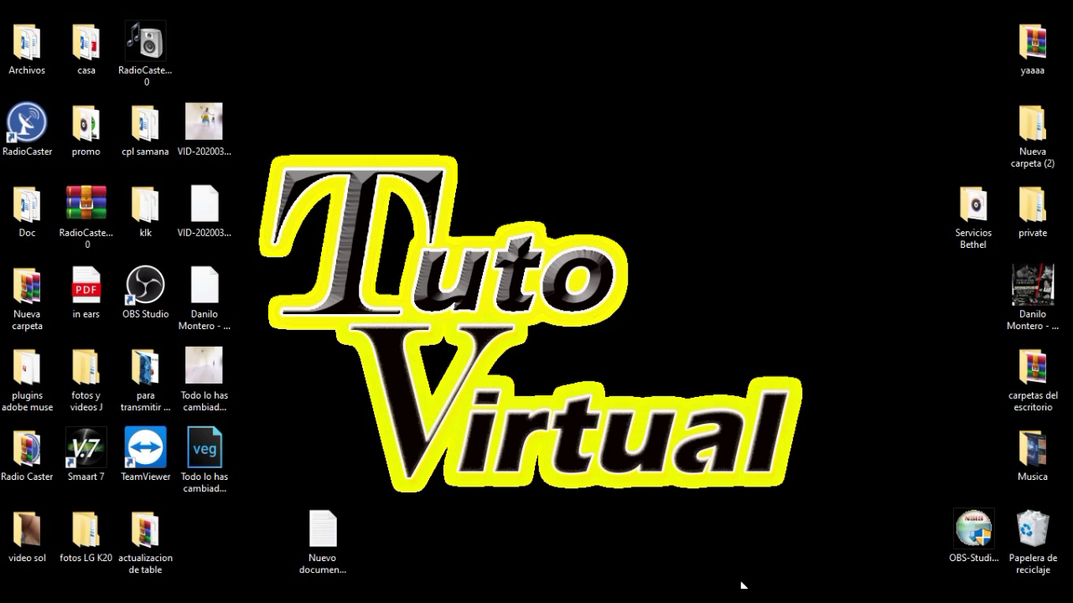
- Switch to RadioCaster and turn on the Radio valiente encoder to connect to the server
mouse_move(653, 599)
left_click(653, 599)
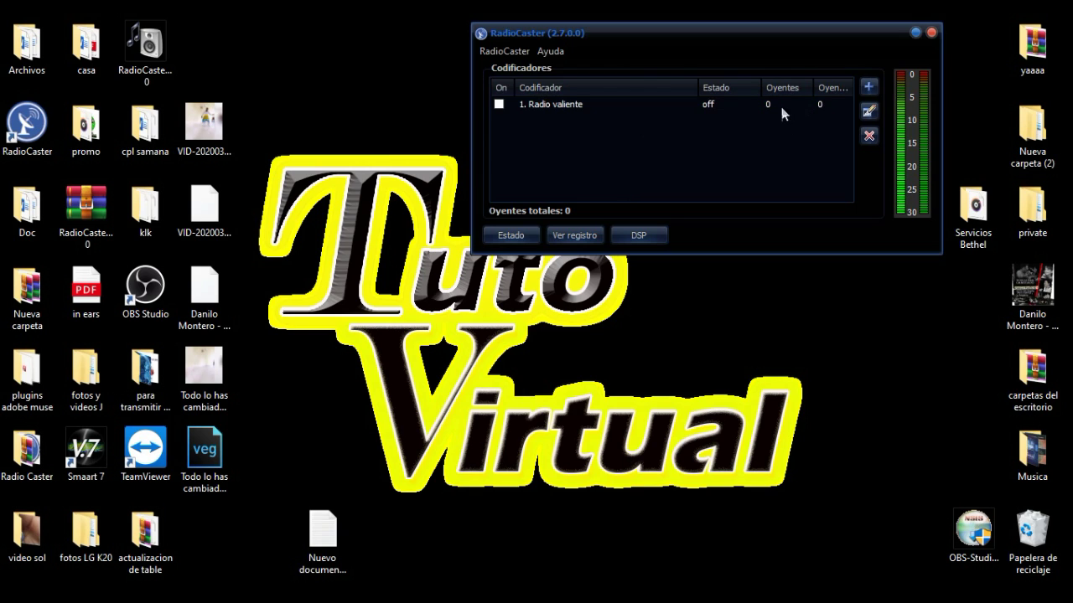
left_click(498, 104)
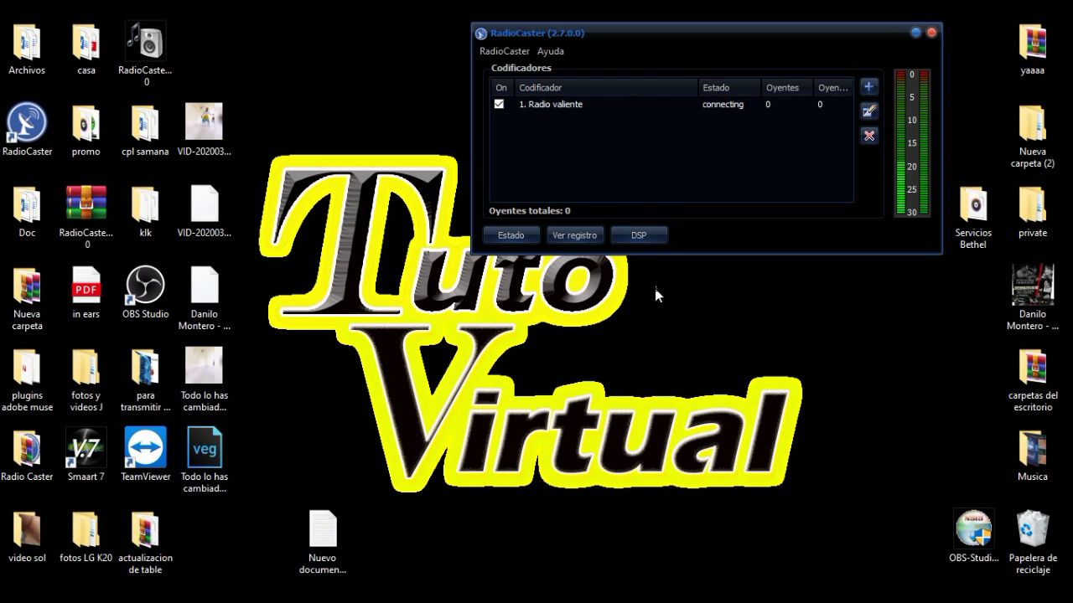
- Switch to RadioBOSS, play the playlist, and test the main volume by repeatedly lowering it to about 0 and raising it again
key("alt+Tab")
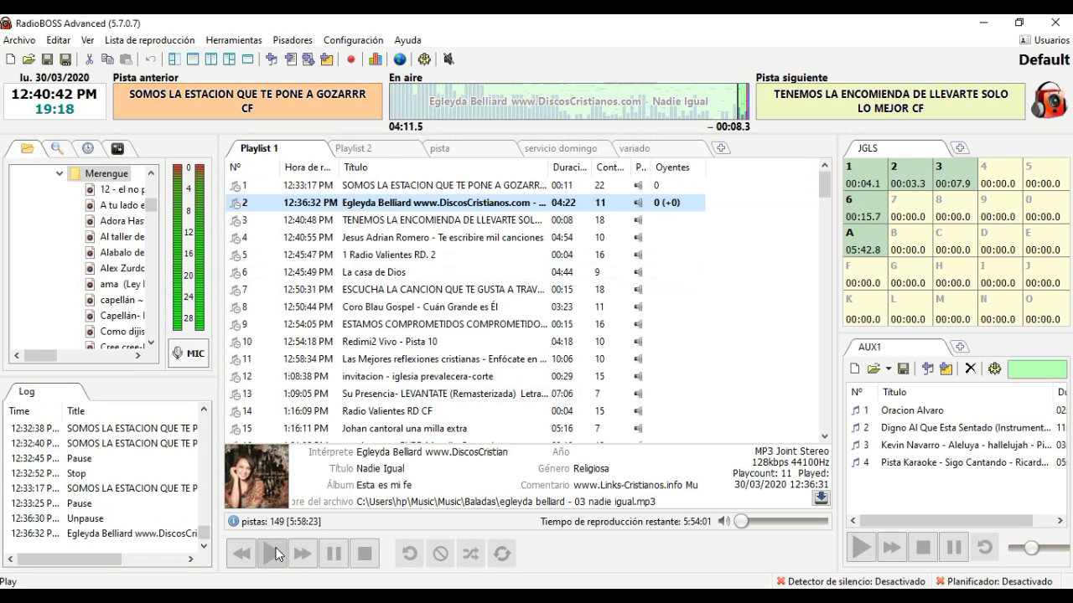
left_click(275, 549)
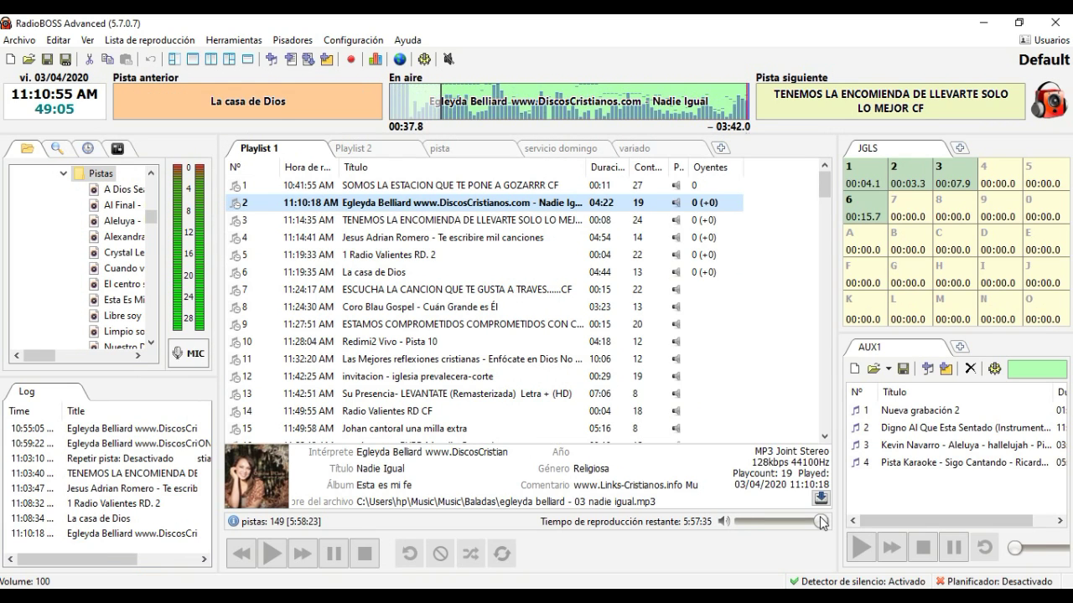
scroll(766, 518, "down", 5)
left_click(740, 520)
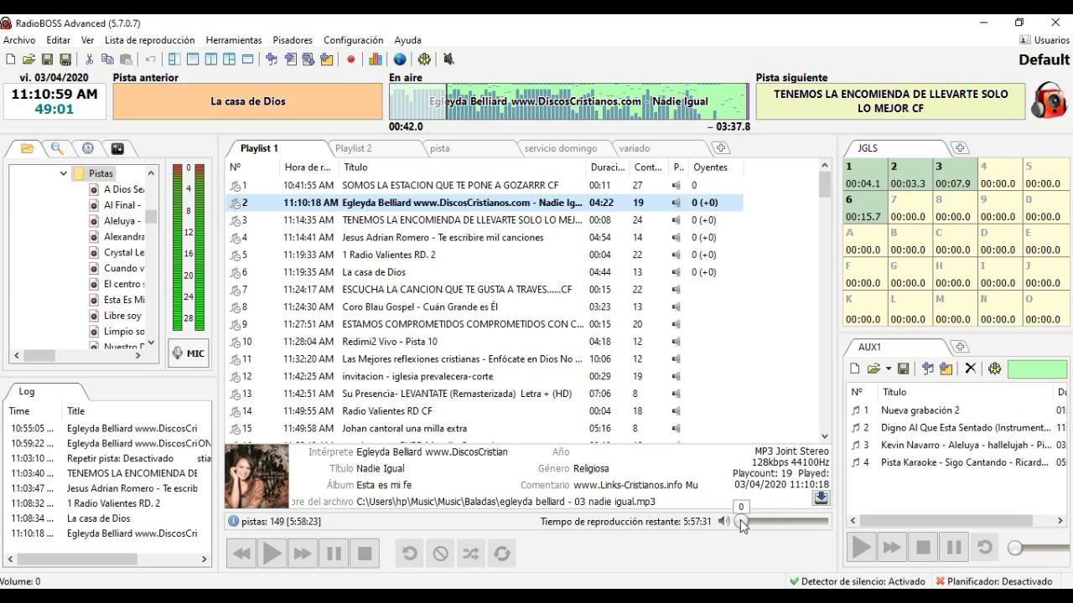
scroll(740, 523, "up", 10)
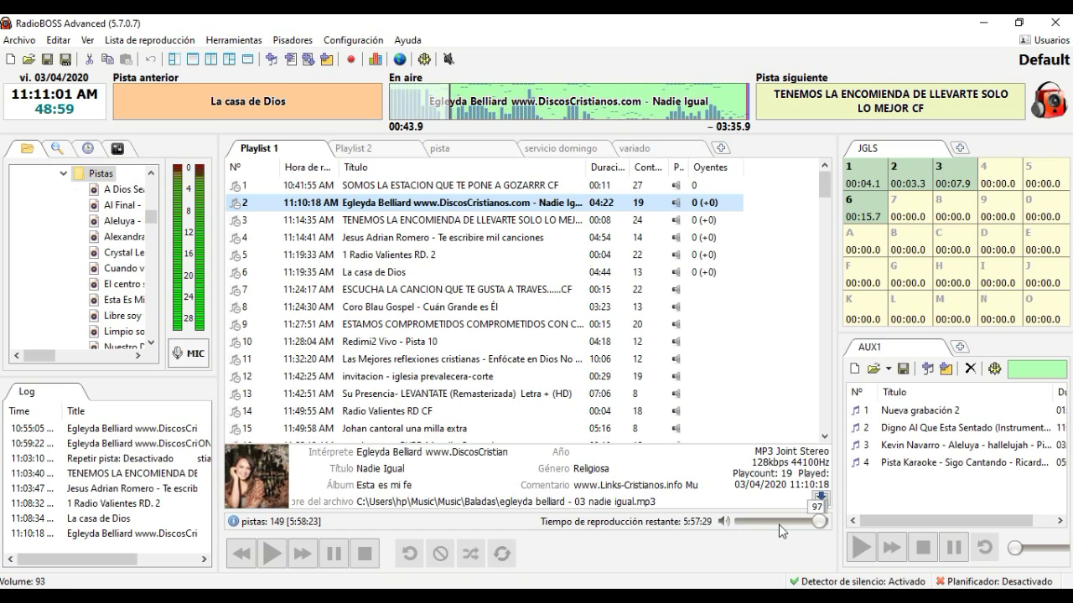
left_click(742, 521)
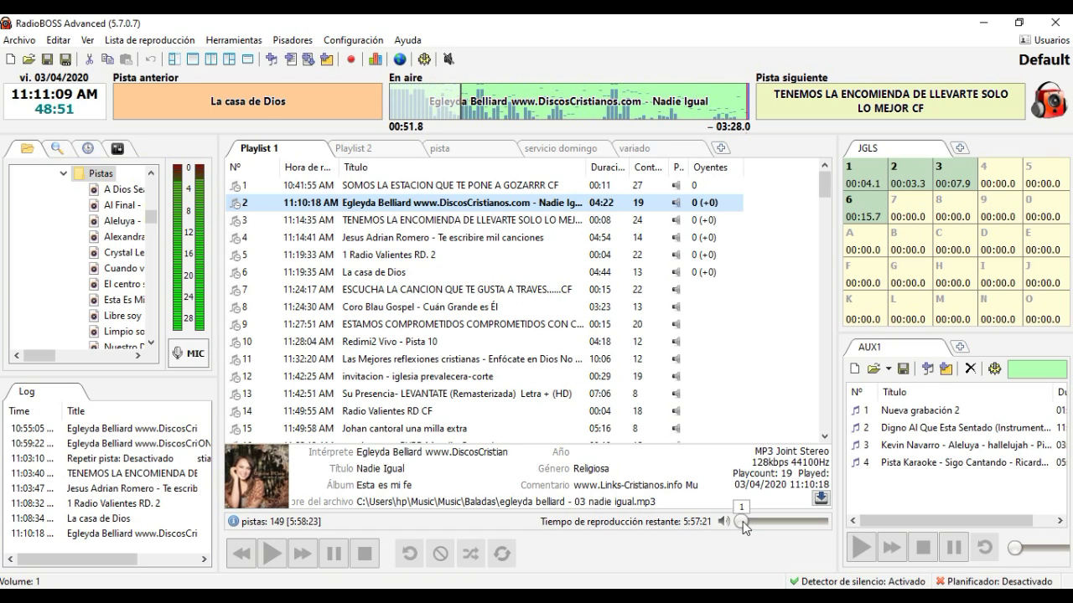
scroll(746, 519, "up", 10)
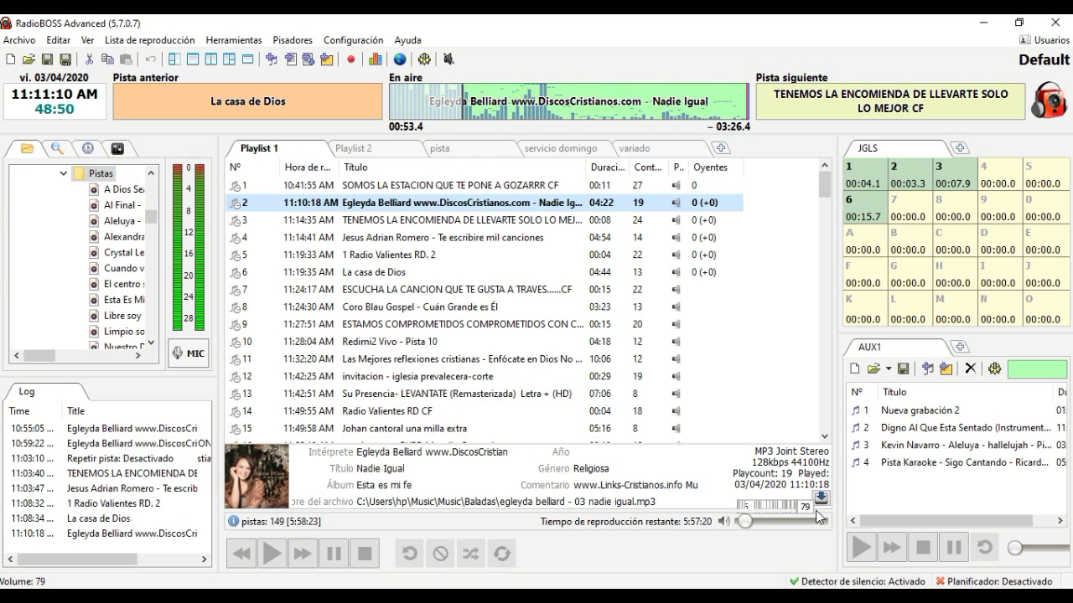
scroll(749, 519, "down", 10)
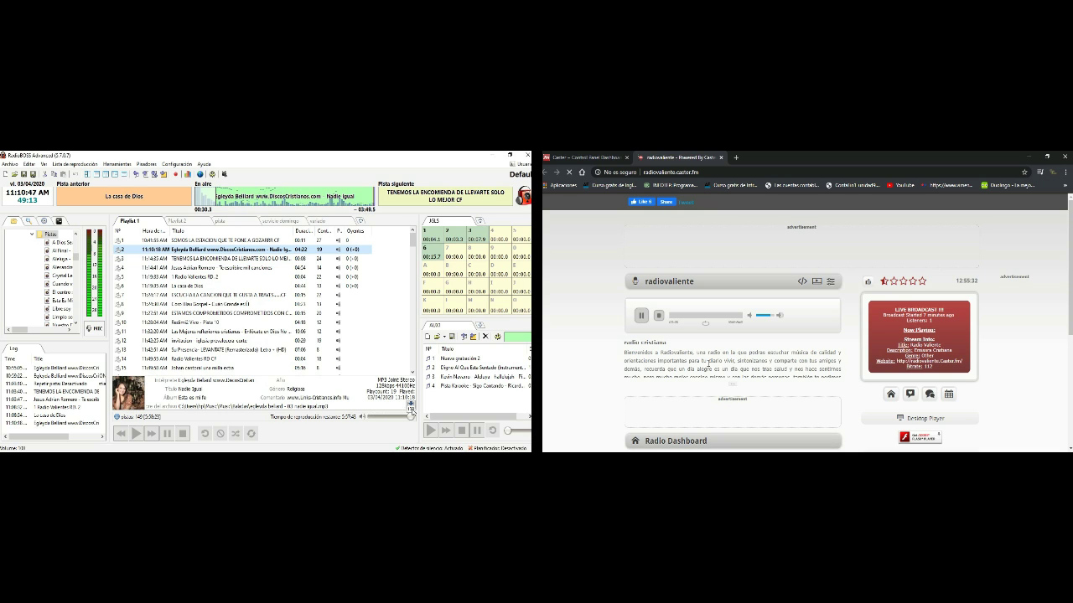
left_click_drag(369, 417, 405, 417)
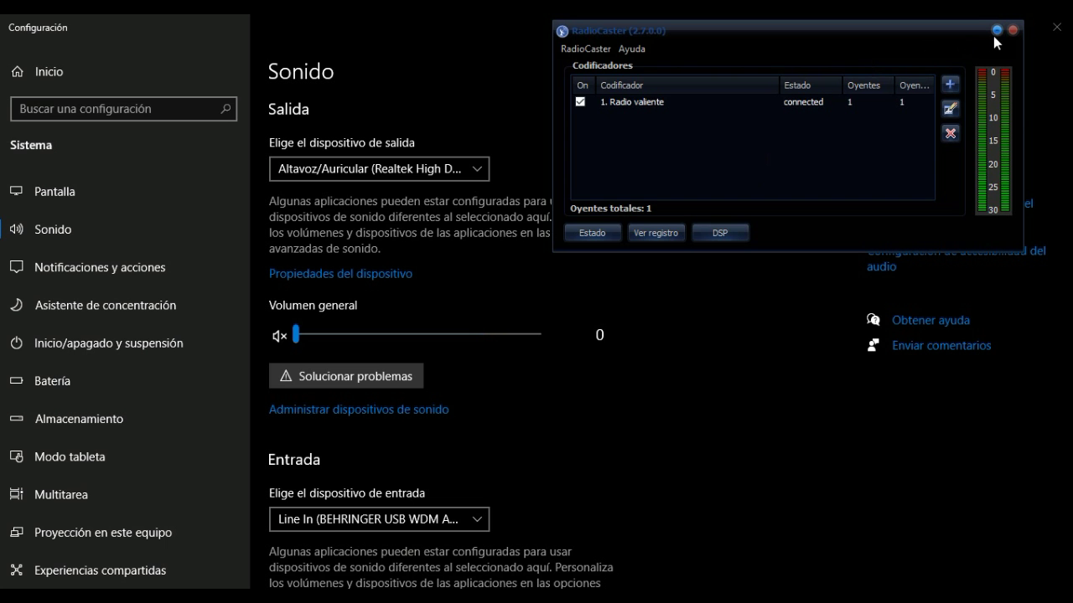
- Minimize RadioCaster, switch to RadioBOSS to check its main volume at 0, and minimize its window to the desktop
left_click(994, 36)
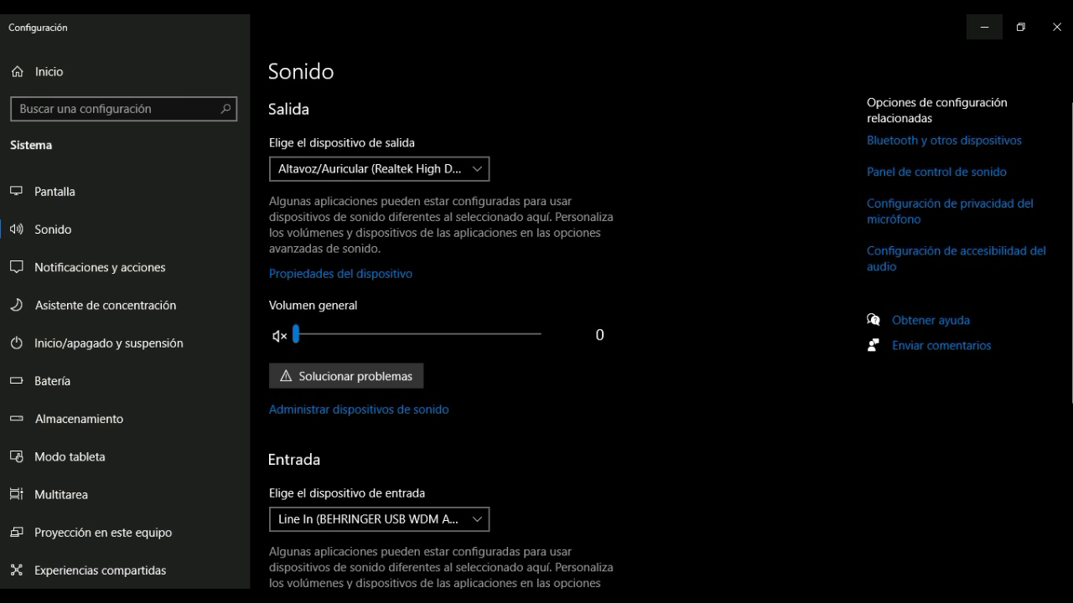
key("alt+Tab")
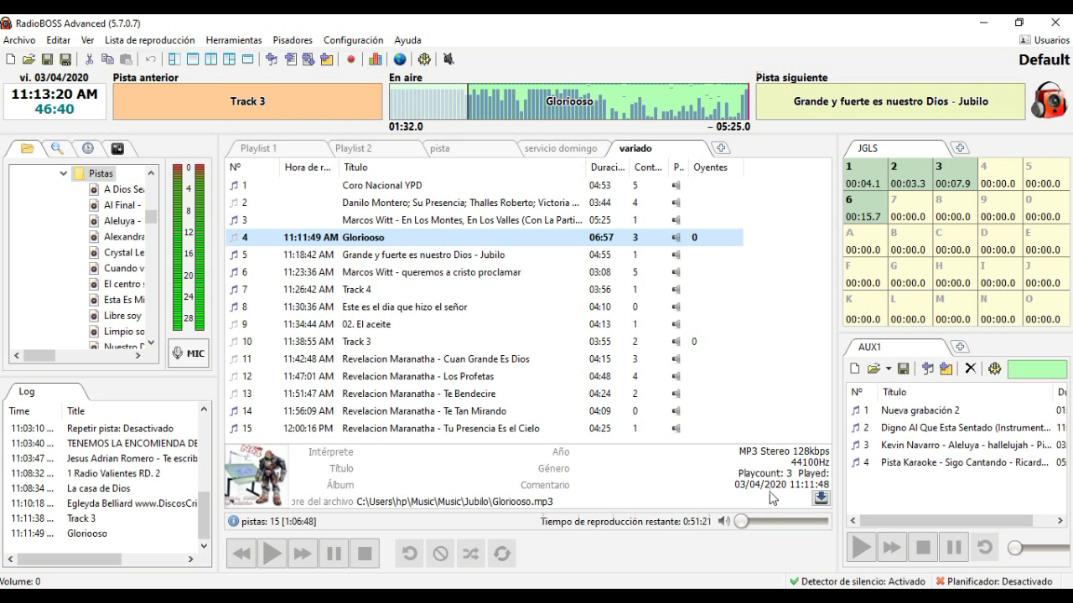
mouse_move(744, 523)
left_mouse_down()
mouse_move(821, 523)
mouse_move(745, 523)
left_mouse_up()
left_click(972, 18)
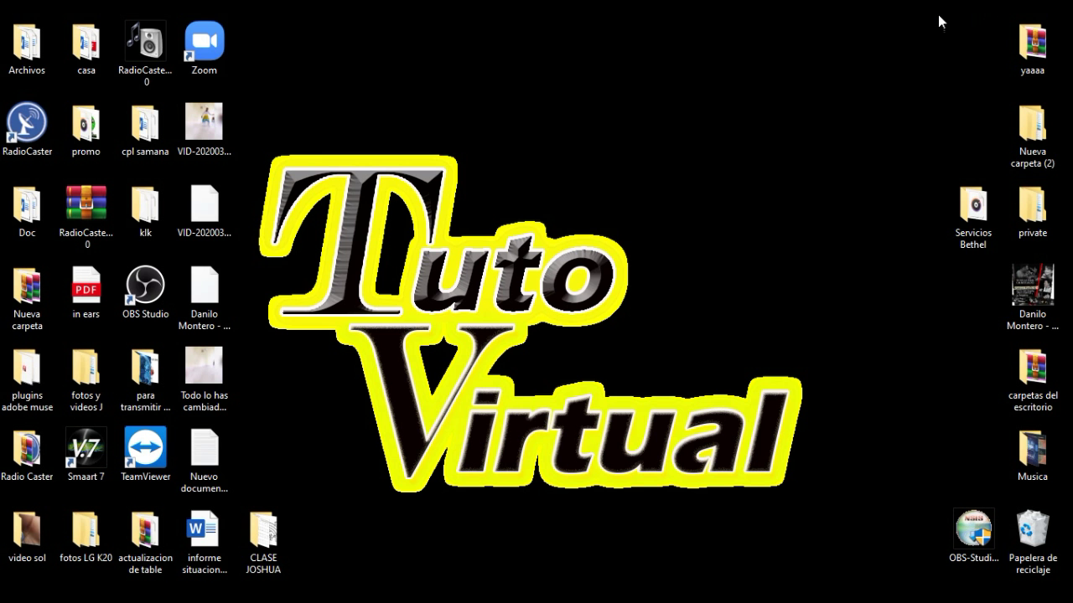